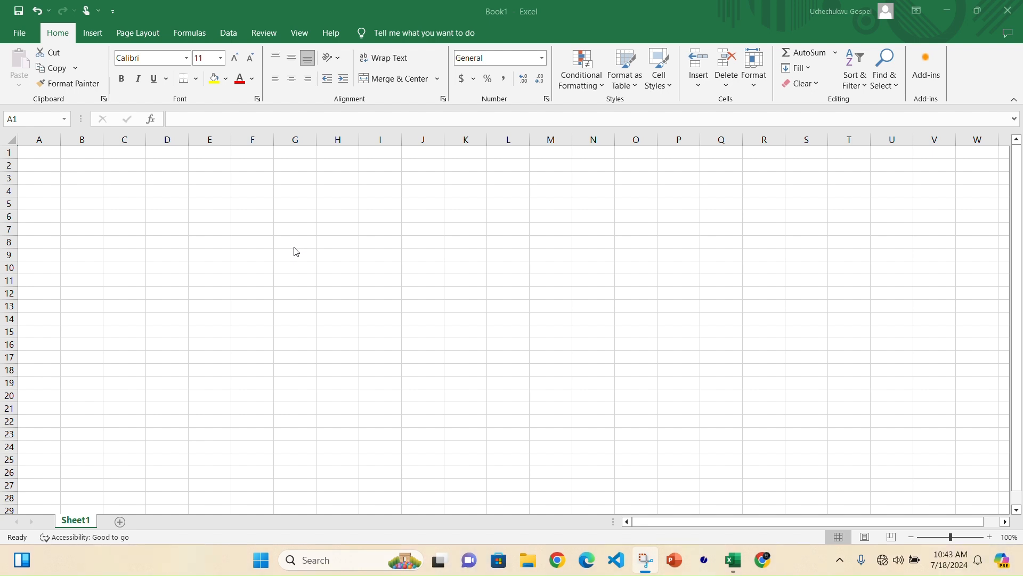
# View the expense records and summary in the GOGLOW HUB - TUTORIAL workbook, and return to Book1.
pyautogui.click(293, 241)
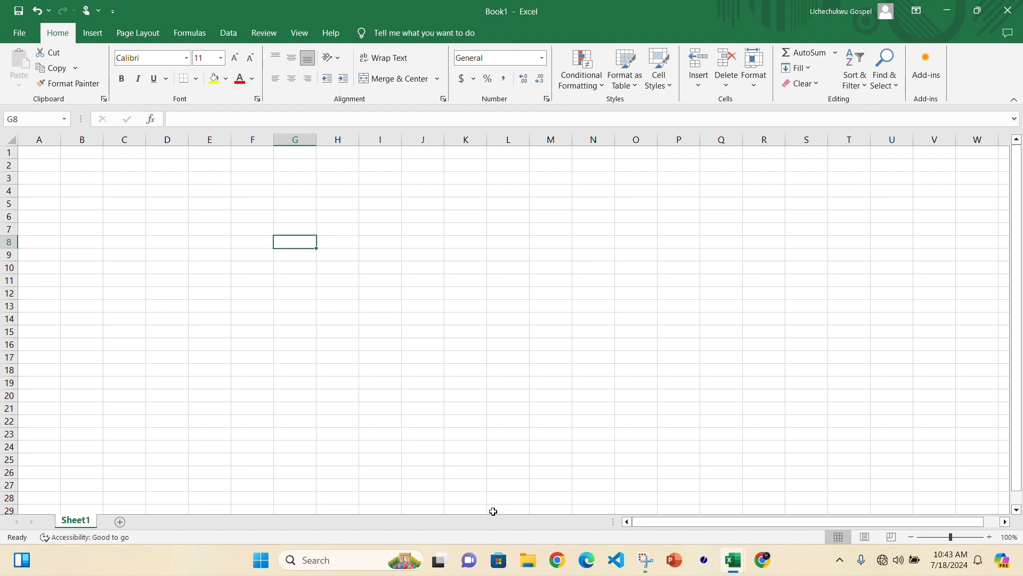
pyautogui.moveTo(733, 560)
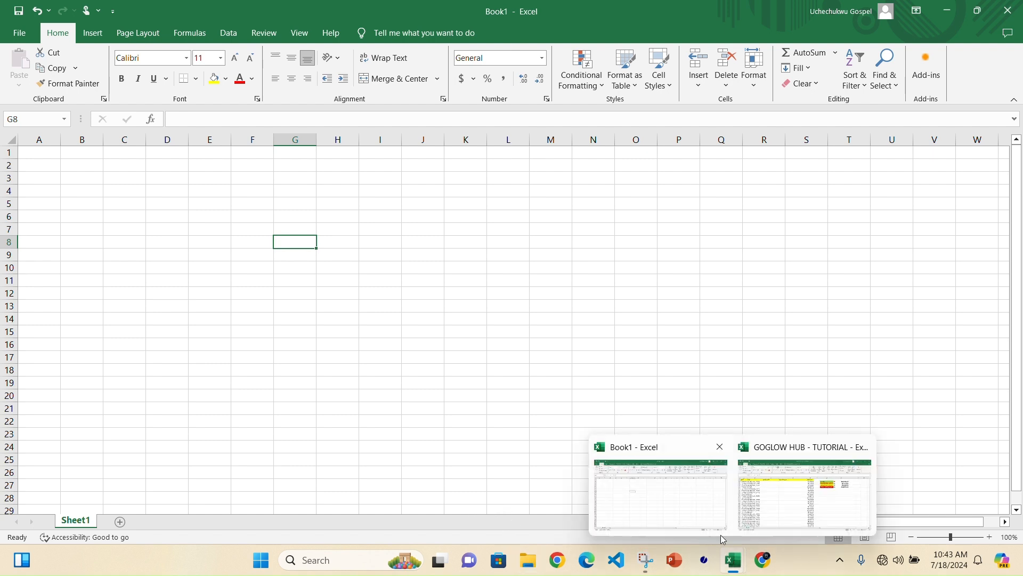
pyautogui.click(804, 486)
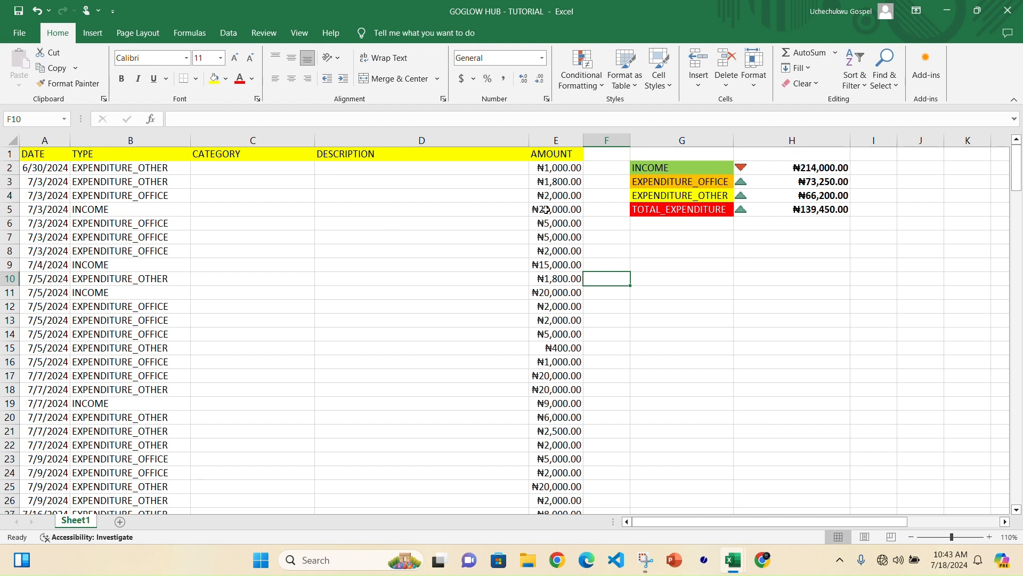
pyautogui.moveTo(733, 560)
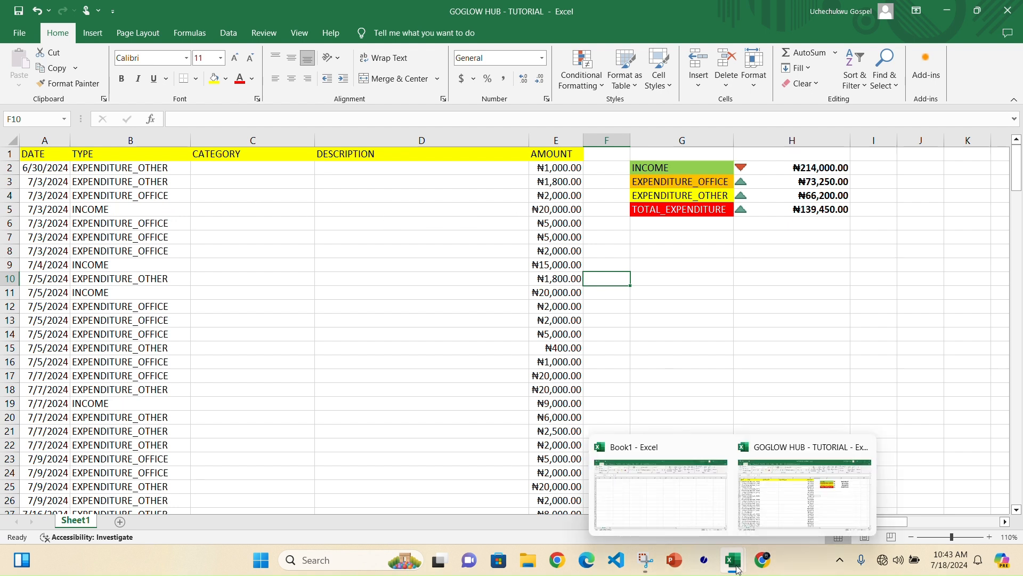
pyautogui.click(693, 527)
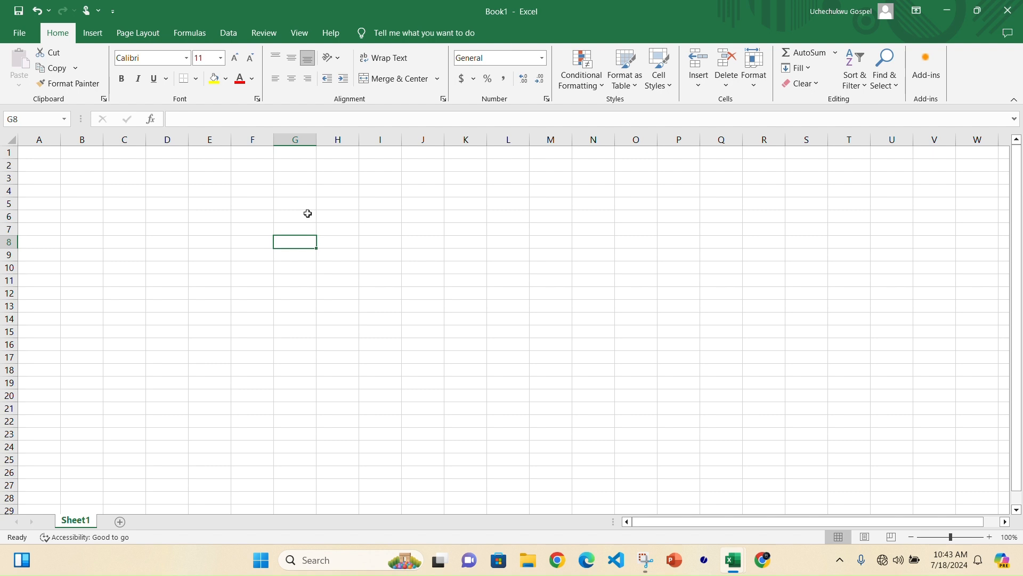
# Enter OFFICE in cell G8.
pyautogui.write('o')
pyautogui.press('BackSpace')
pyautogui.write('OFFICE')
pyautogui.press('Return')
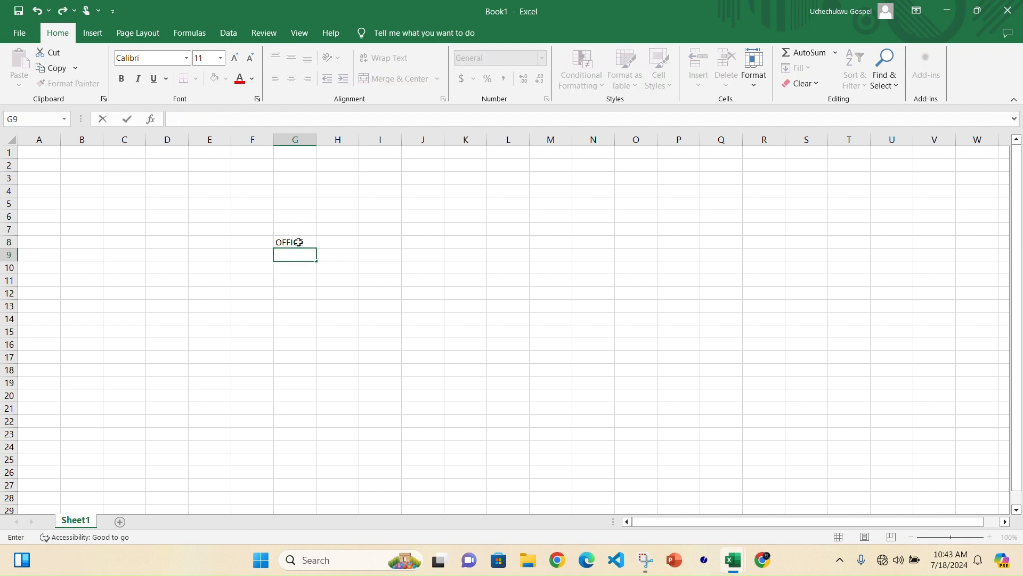
# Enter INCOME, INCME, ICOME, INCOMEE, ICMEE and INCOMES down cells G8 to G13.
pyautogui.click(299, 241)
pyautogui.write('INCOME')
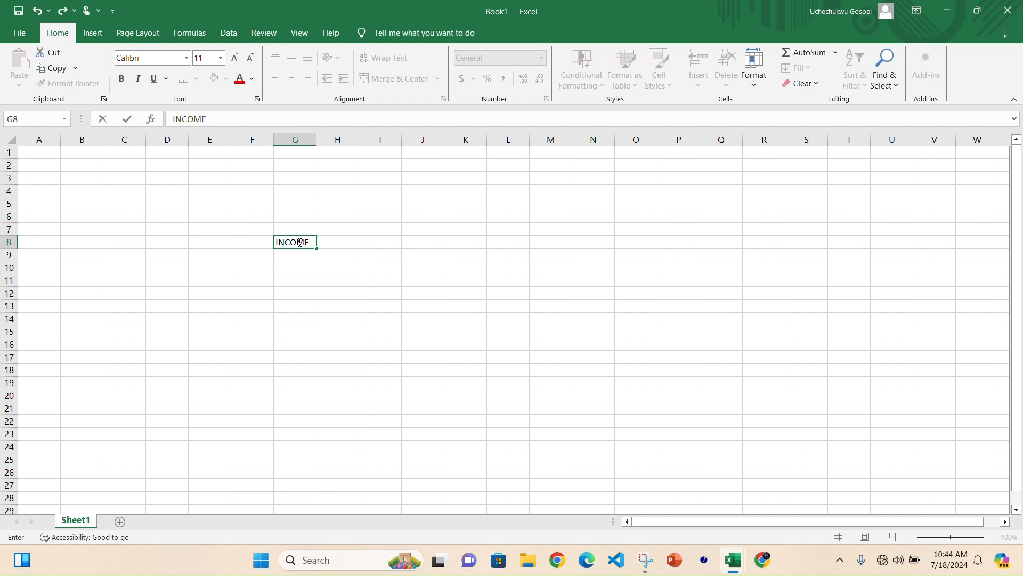
pyautogui.press('Return')
pyautogui.write('IN')
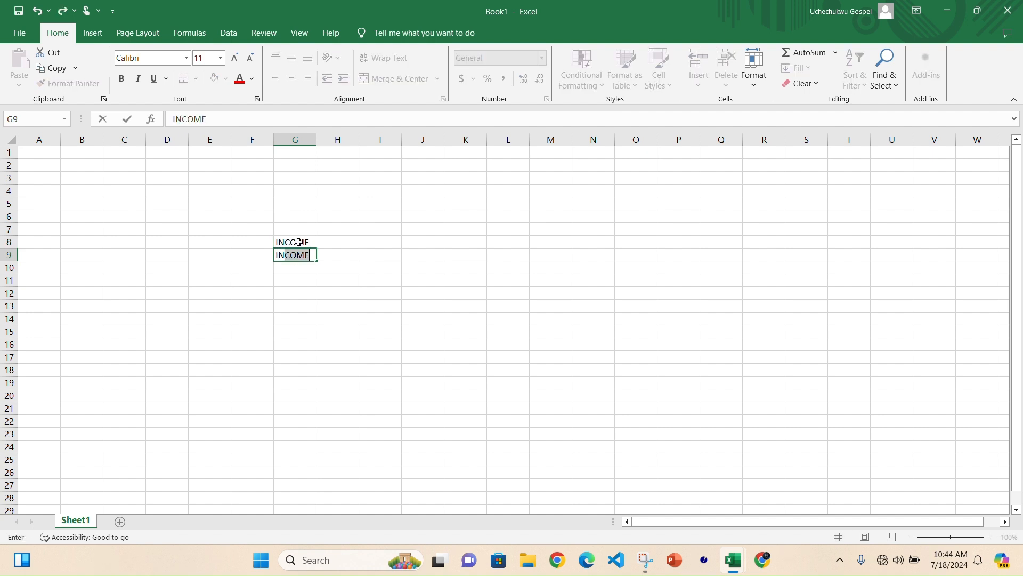
pyautogui.write('CME')
pyautogui.press('Return')
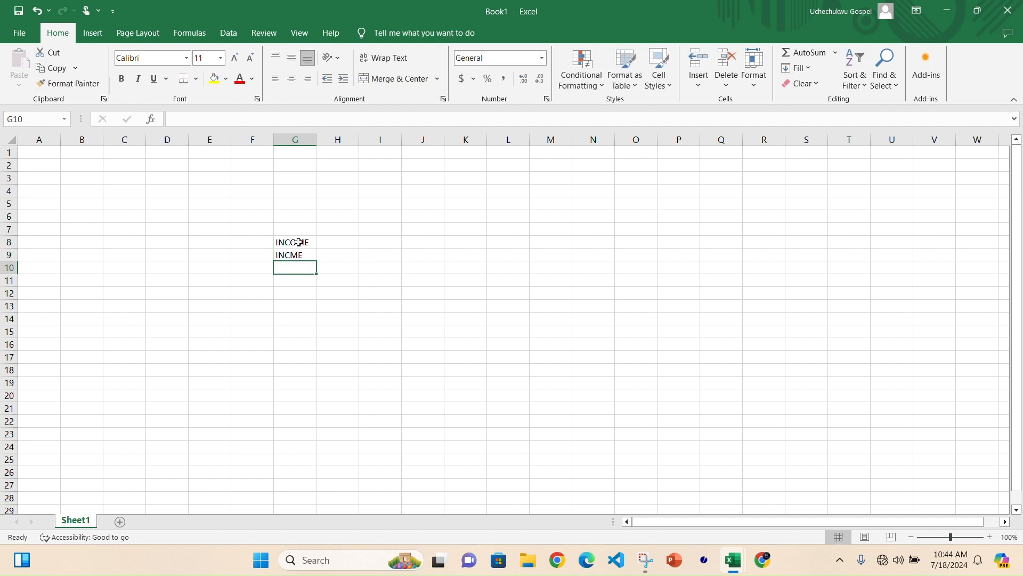
pyautogui.write('ICOME')
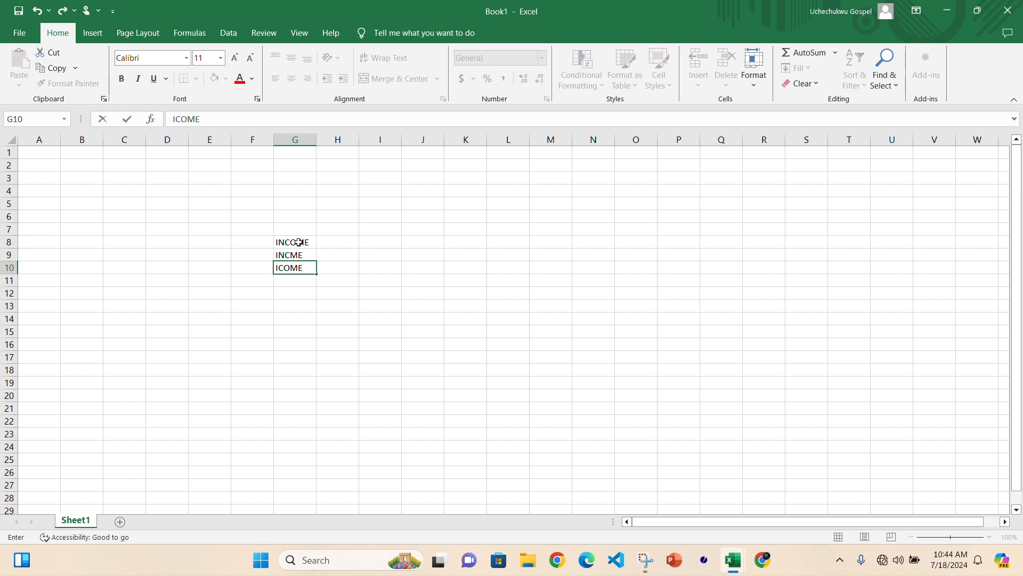
pyautogui.press('Return')
pyautogui.write('INCOMEE')
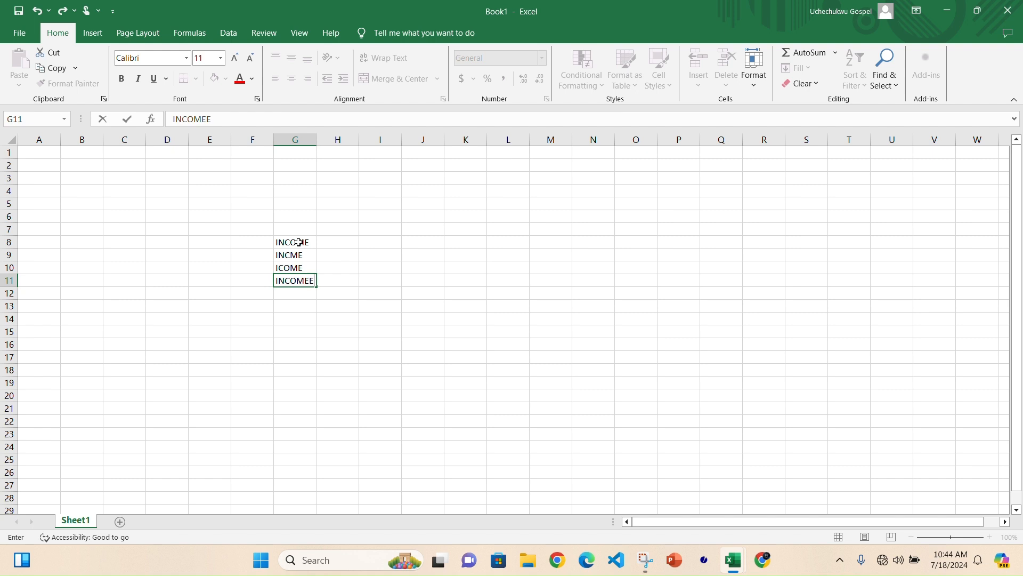
pyautogui.press('Return')
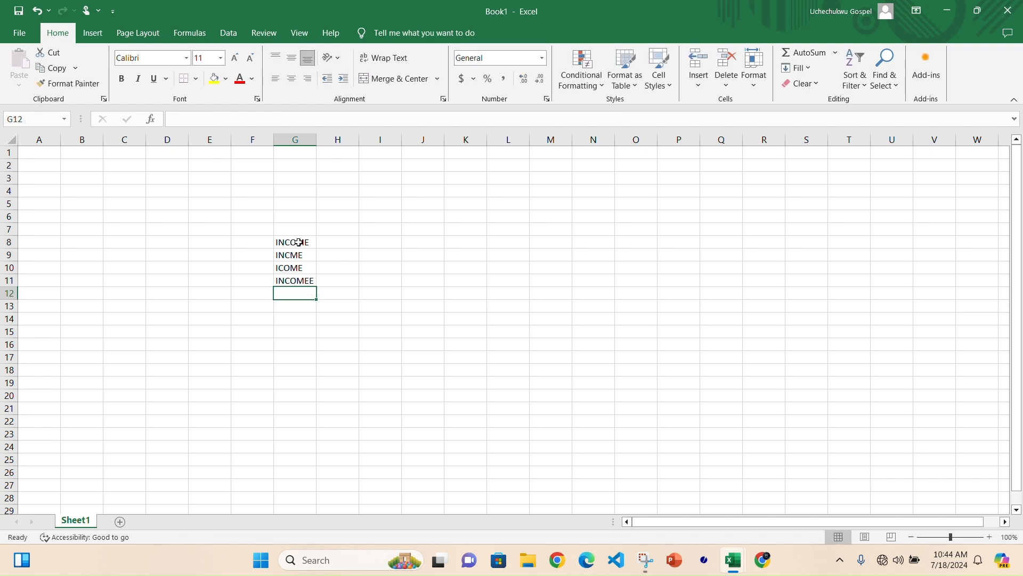
pyautogui.write('ICMEE')
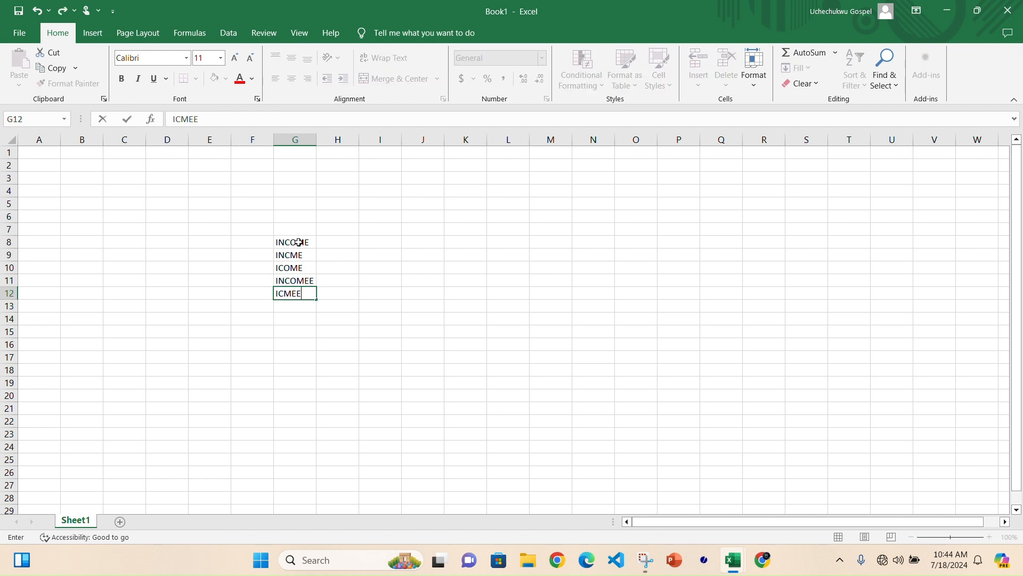
pyautogui.press('Return')
pyautogui.write('INCOMES')
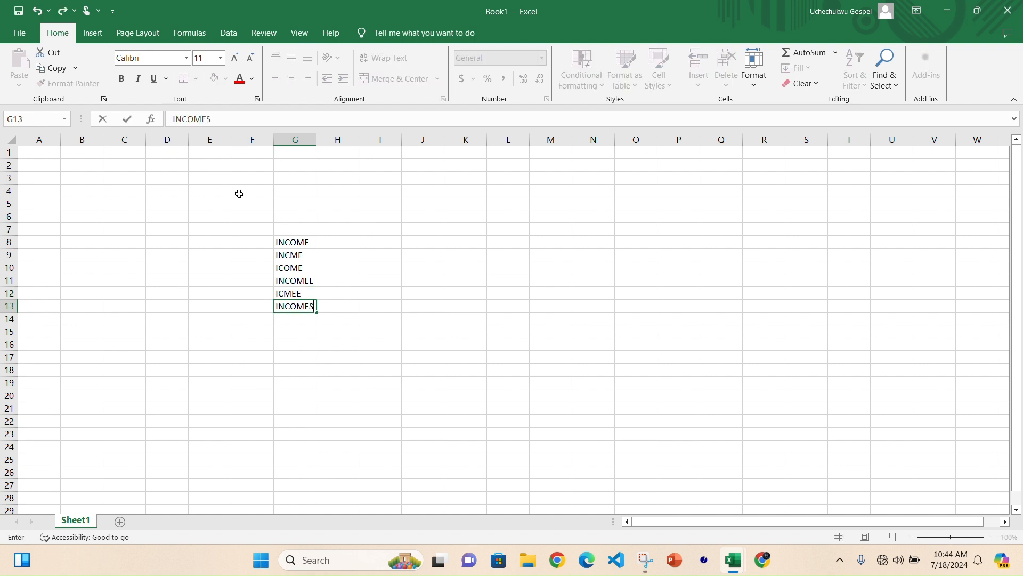
pyautogui.click(331, 244)
# Clear the INCOME spelling variants from cells G8:G13.
pyautogui.moveTo(290, 241); pyautogui.dragTo(297, 308)
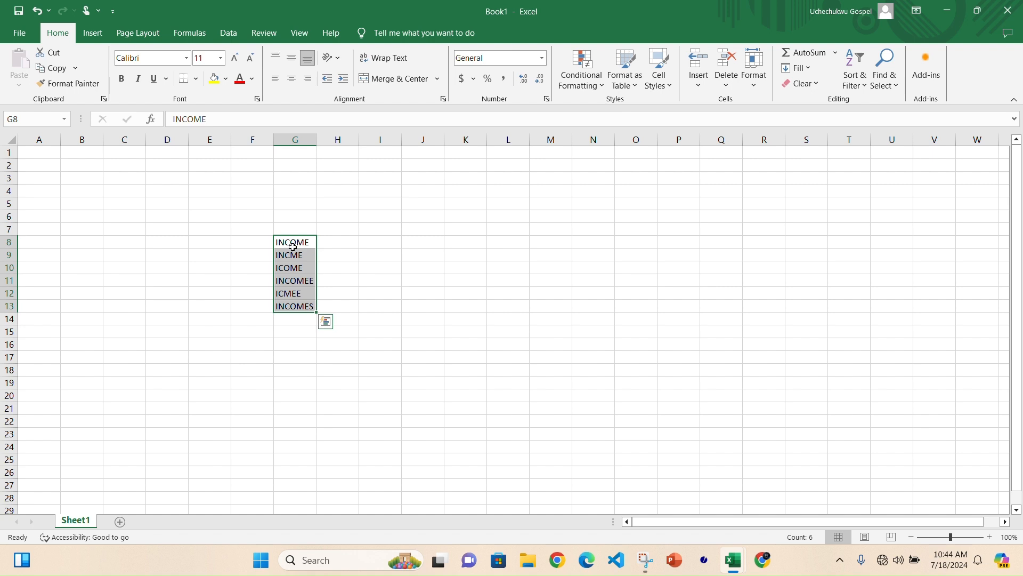
pyautogui.press('Delete')
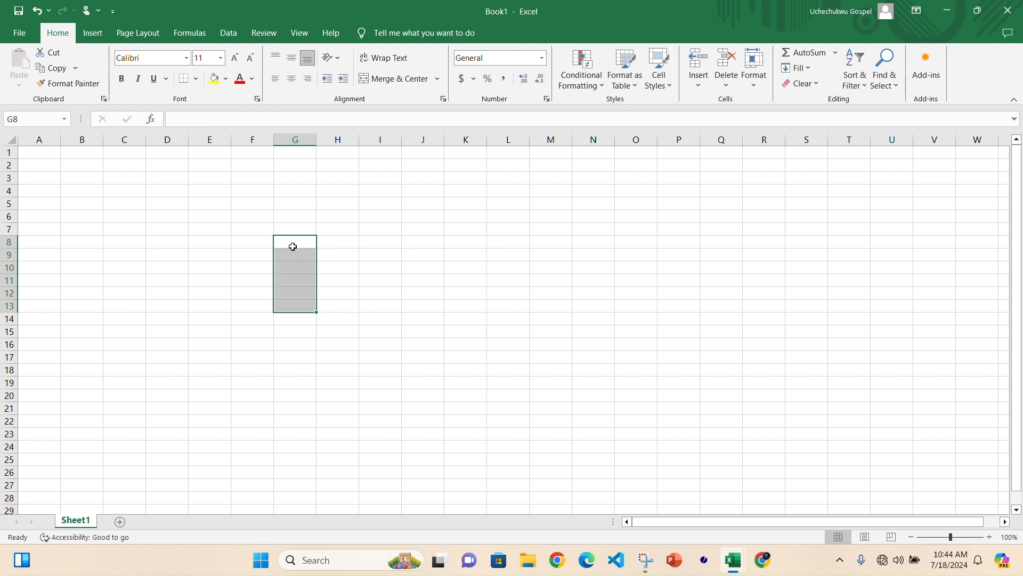
# Add a List data validation to cell G5 with the source CAT, DOG, GIRRAFE, BAT, MONKEY.
pyautogui.click(300, 205)
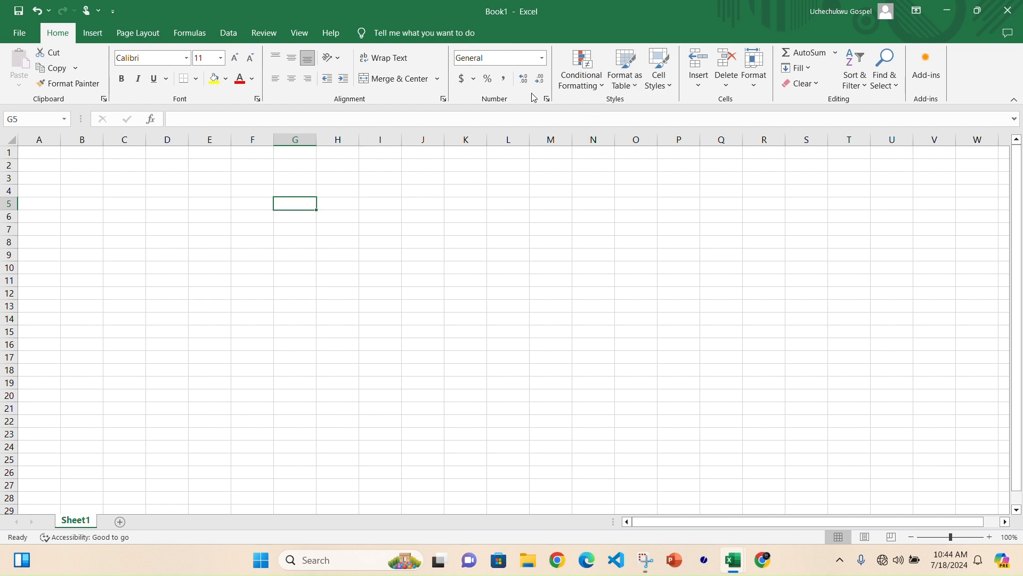
pyautogui.click(228, 32)
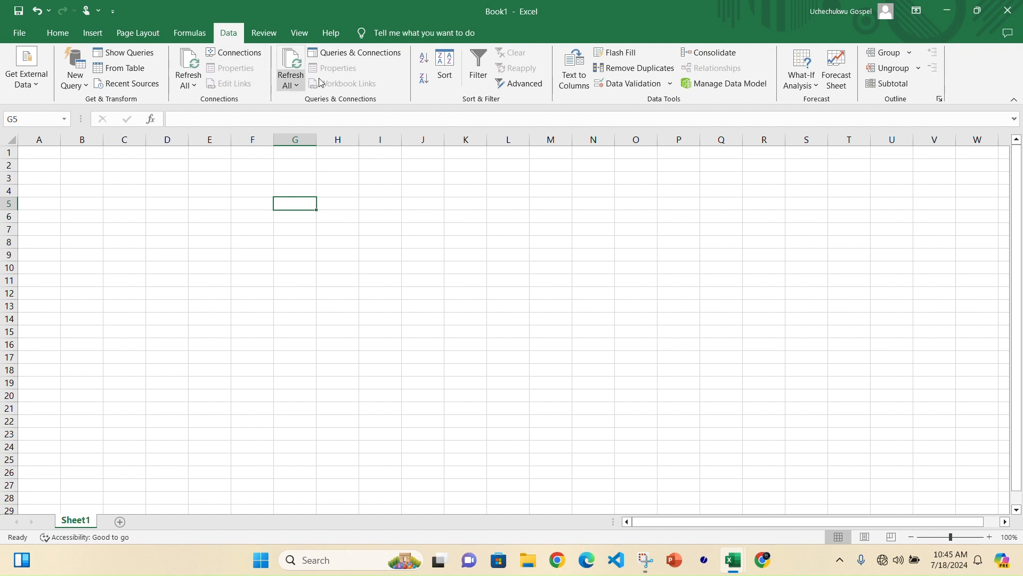
pyautogui.click(646, 85)
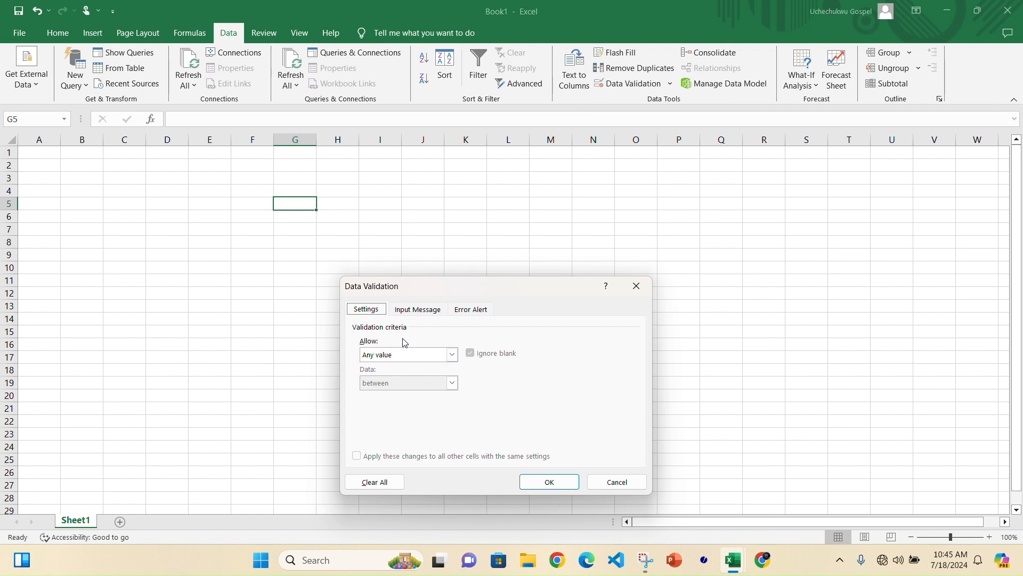
pyautogui.click(452, 355)
pyautogui.click(392, 395)
pyautogui.click(379, 409)
pyautogui.click(377, 408)
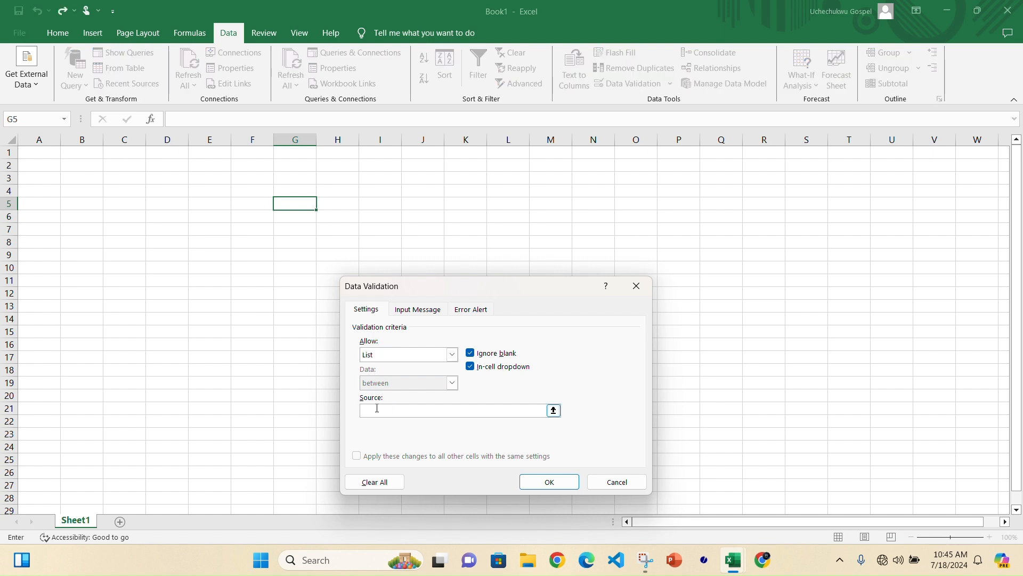
pyautogui.write('CAT, DOG, GIRRAFE, BAT, MONKEY')
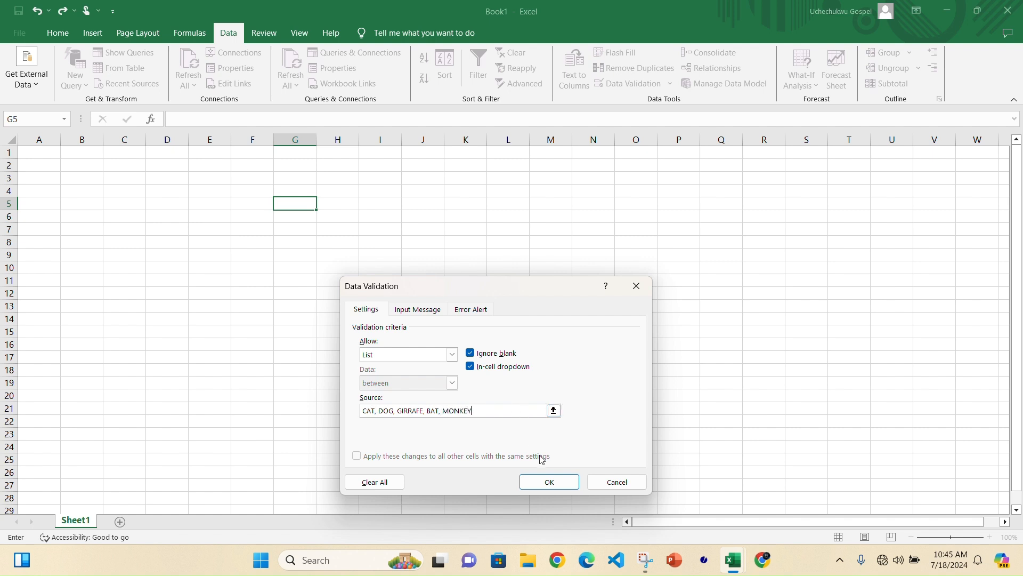
pyautogui.click(548, 483)
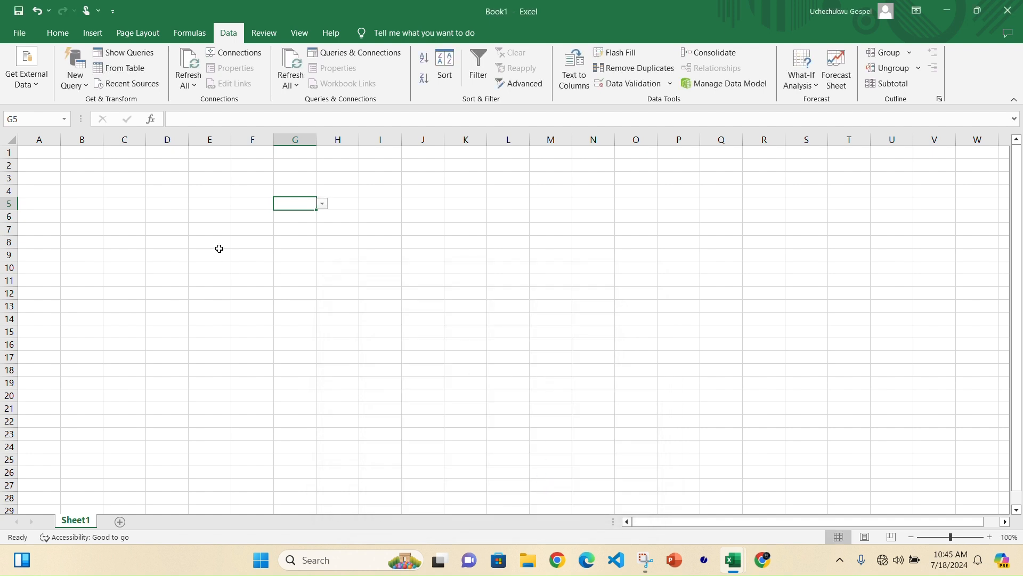
# Choose MONKEY from the drop-down list in G5 and clear the cell again.
pyautogui.click(322, 204)
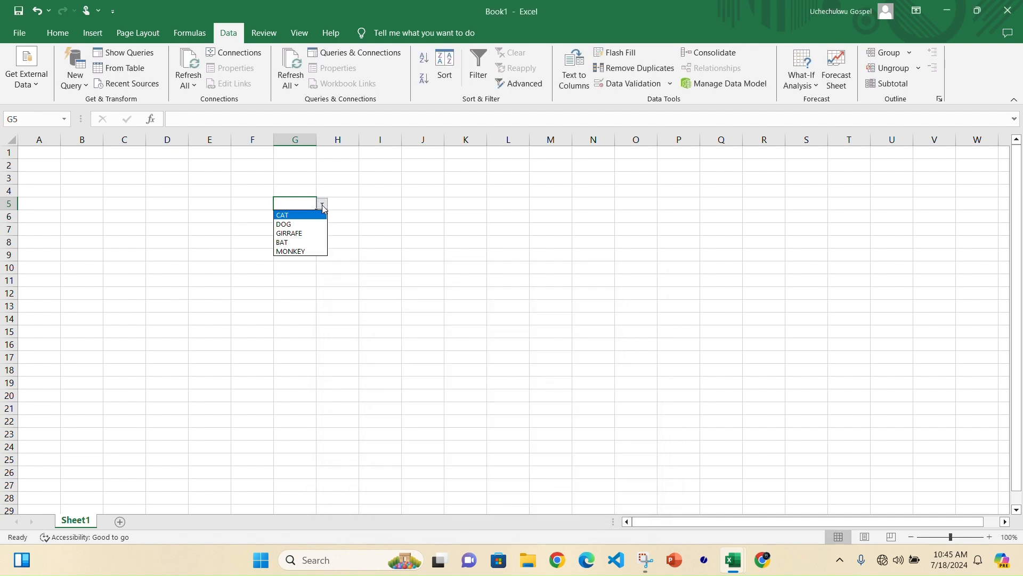
pyautogui.click(288, 251)
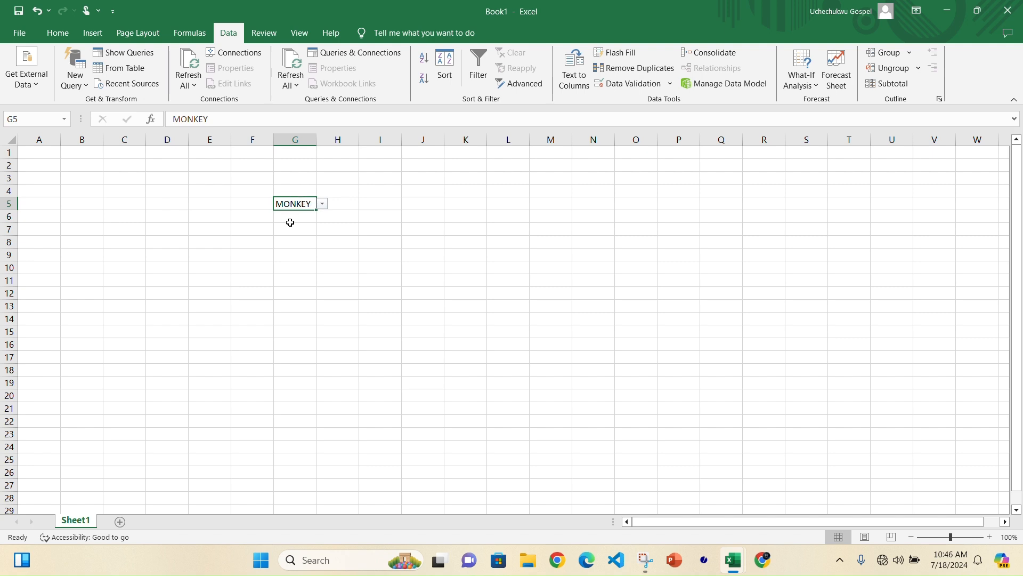
pyautogui.press('Delete')
# Try to extend the drop-down list from G5 down to G22 using Fill Formatting Only.
pyautogui.click(321, 206)
pyautogui.click(321, 206)
pyautogui.moveTo(314, 208); pyautogui.dragTo(315, 427)
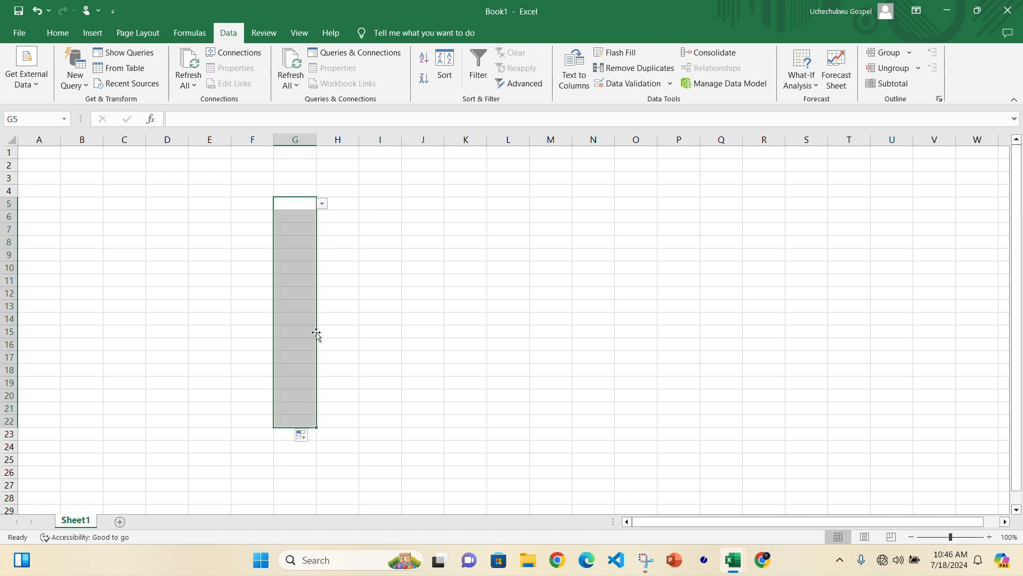
pyautogui.click(303, 438)
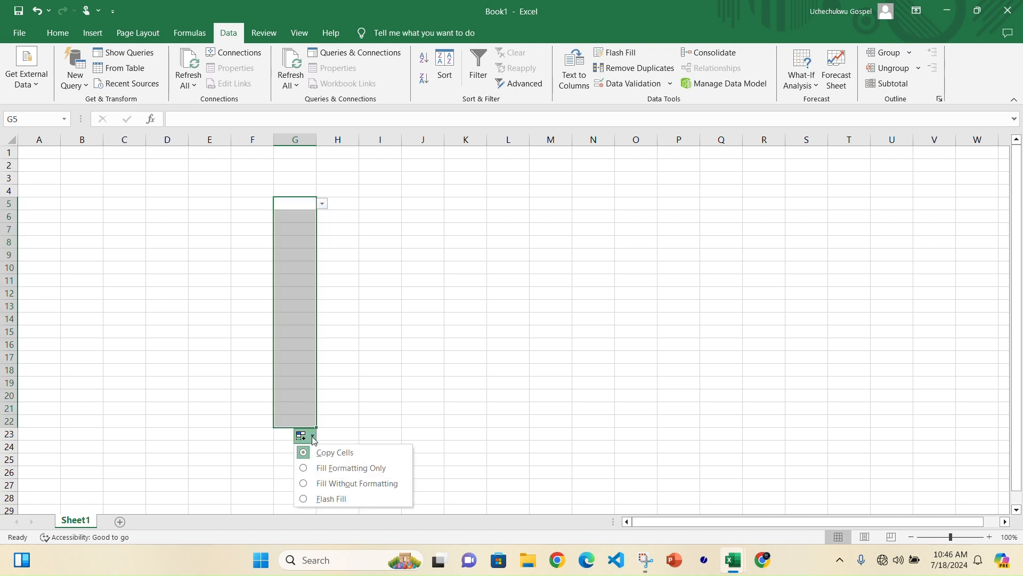
pyautogui.click(333, 468)
pyautogui.click(310, 215)
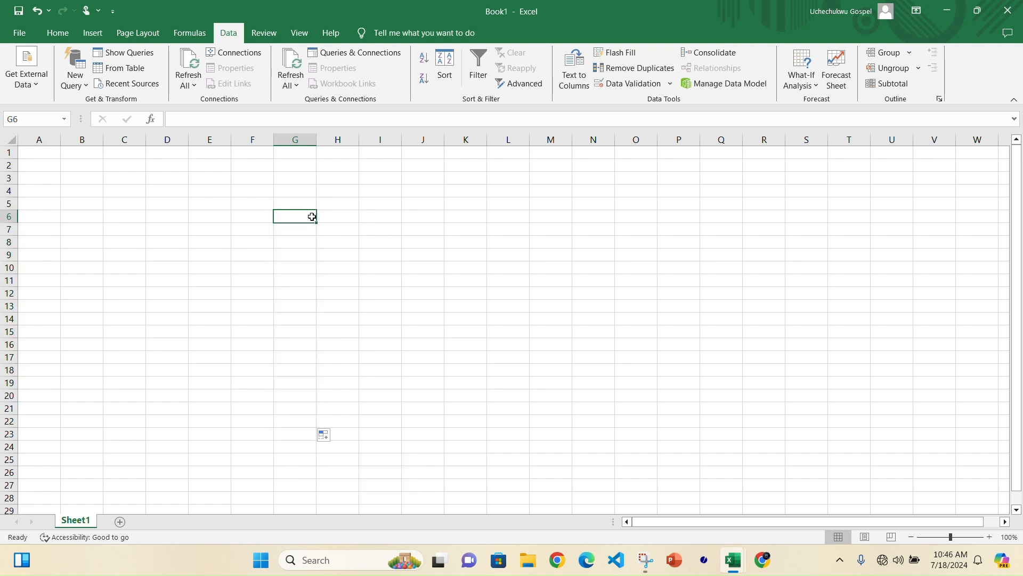
# Fill the drop-down list from G5 down to G23 as copied cells and check the cells below G5.
pyautogui.click(313, 202)
pyautogui.moveTo(316, 210); pyautogui.dragTo(319, 434)
pyautogui.click(306, 450)
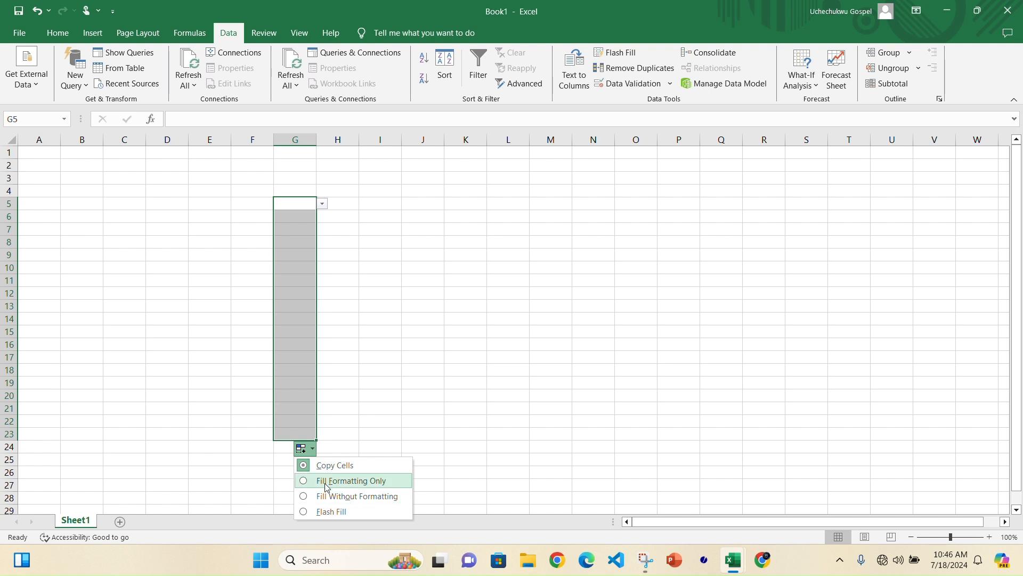
pyautogui.click(341, 332)
pyautogui.click(289, 221)
pyautogui.click(304, 231)
pyautogui.click(303, 250)
pyautogui.click(301, 267)
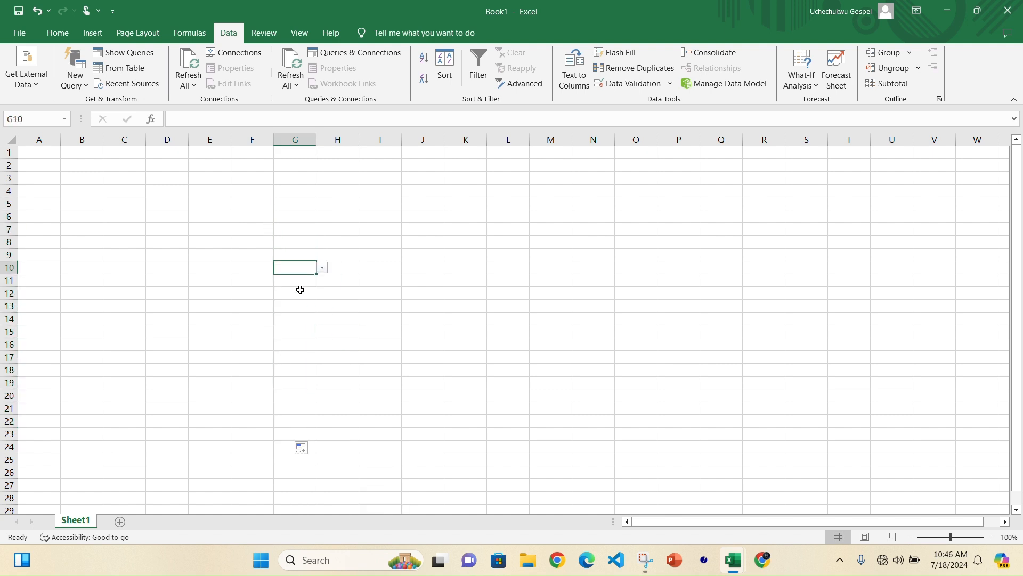
# Use the drop-down lists to set G10 to DOG and both G9 and G11 to GIRRAFE.
pyautogui.click(322, 269)
pyautogui.click(309, 293)
pyautogui.click(312, 254)
pyautogui.click(322, 254)
pyautogui.click(290, 284)
pyautogui.click(296, 281)
pyautogui.click(321, 280)
pyautogui.press('Escape')
# Use the drop-down lists to set G12 to GIRRAFE, G13 to BAT and G14 to MONKEY.
pyautogui.click(301, 306)
pyautogui.click(299, 292)
pyautogui.click(321, 293)
pyautogui.click(306, 309)
pyautogui.click(306, 308)
pyautogui.click(321, 305)
pyautogui.click(292, 345)
pyautogui.click(301, 318)
pyautogui.click(322, 318)
pyautogui.click(294, 365)
pyautogui.click(302, 332)
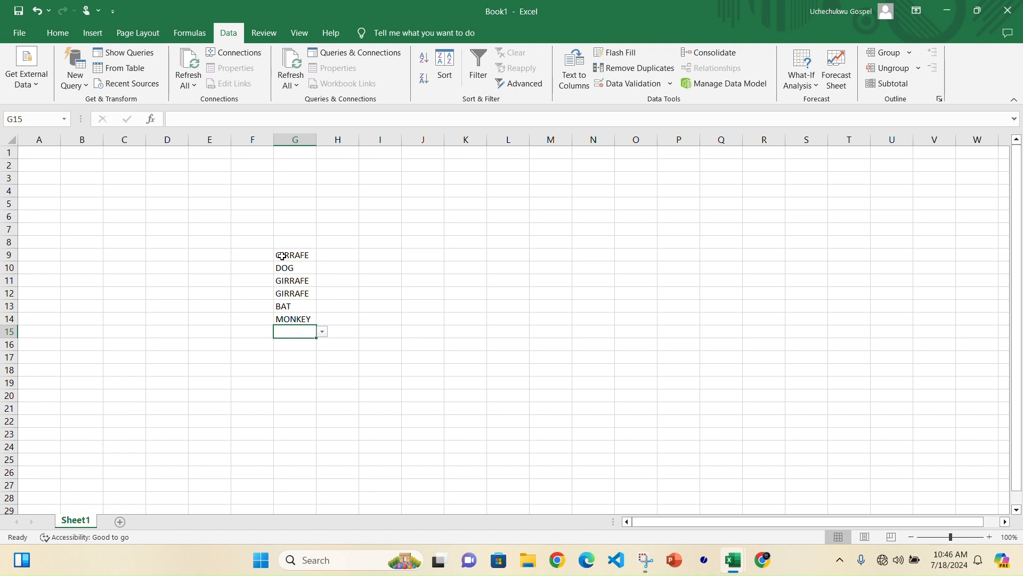
# Clear the chosen animals from cells G9:G14 and show the drop-down options in G9.
pyautogui.moveTo(287, 253); pyautogui.dragTo(307, 318)
pyautogui.press('Delete')
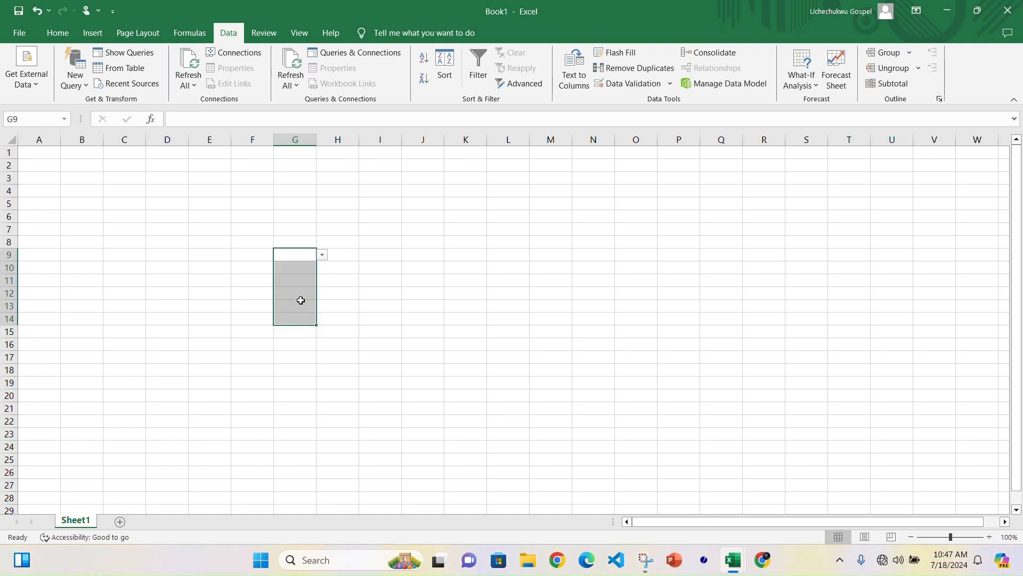
pyautogui.click(308, 258)
pyautogui.click(323, 255)
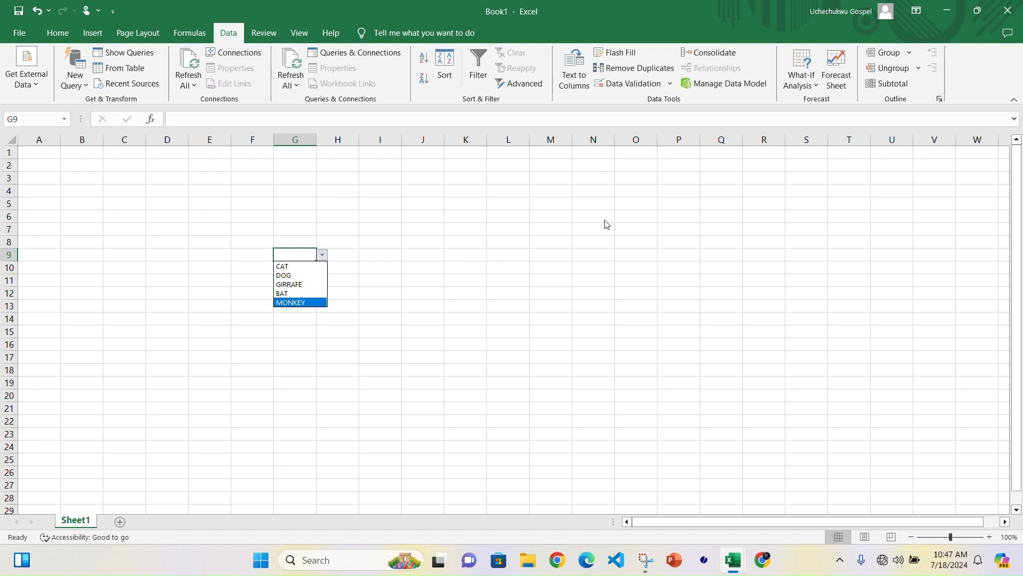
# Enter CAT, DOG, GIRRAFE, BAT and MONKEY down cells O6 to O10.
pyautogui.click(622, 215)
pyautogui.write('CAT')
pyautogui.press('Return')
pyautogui.write('DOG')
pyautogui.press('Return')
pyautogui.write('GIRRAFE')
pyautogui.press('Return')
pyautogui.write('BAT')
pyautogui.press('Return')
pyautogui.write('MONKEY')
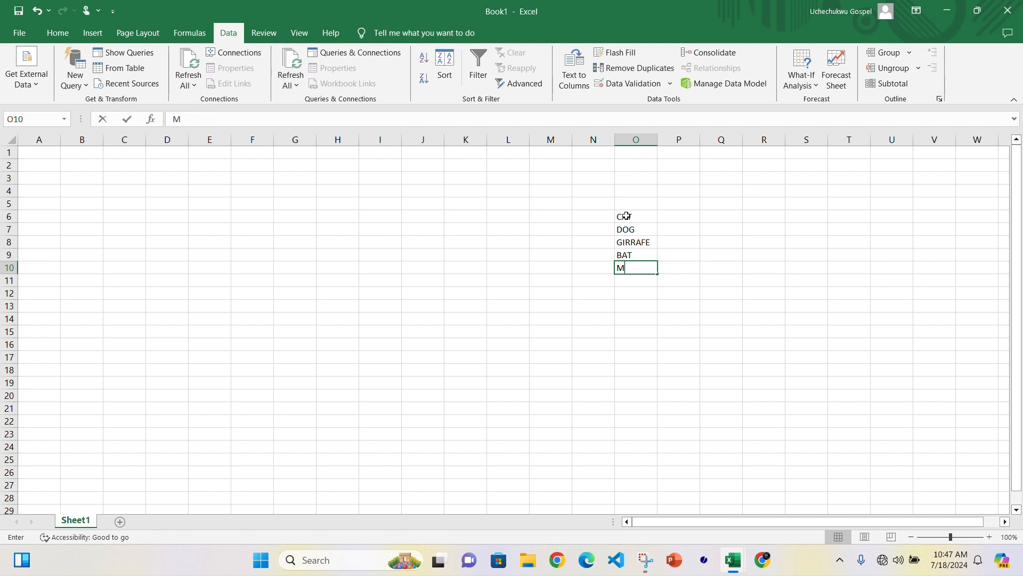
pyautogui.click(291, 190)
# Add list data validation to cell I5 with the source range =$O$6:$O$10.
pyautogui.click(375, 204)
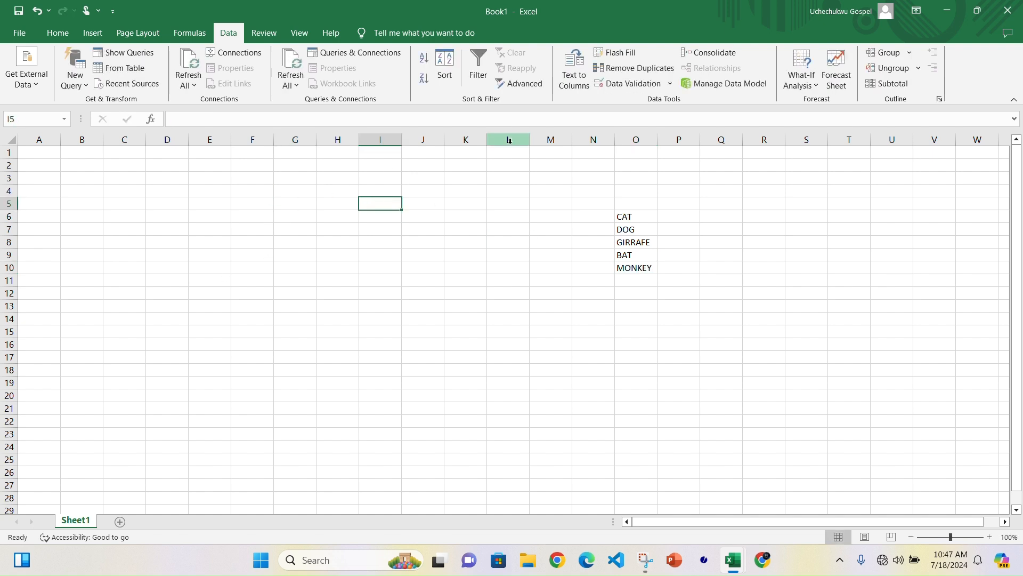
pyautogui.click(613, 83)
pyautogui.click(452, 354)
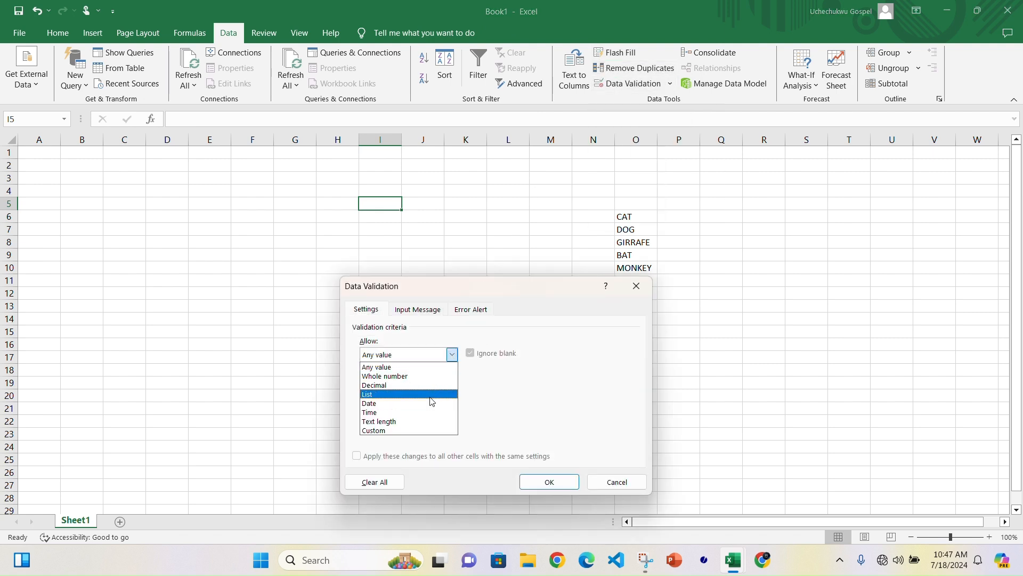
pyautogui.click(429, 394)
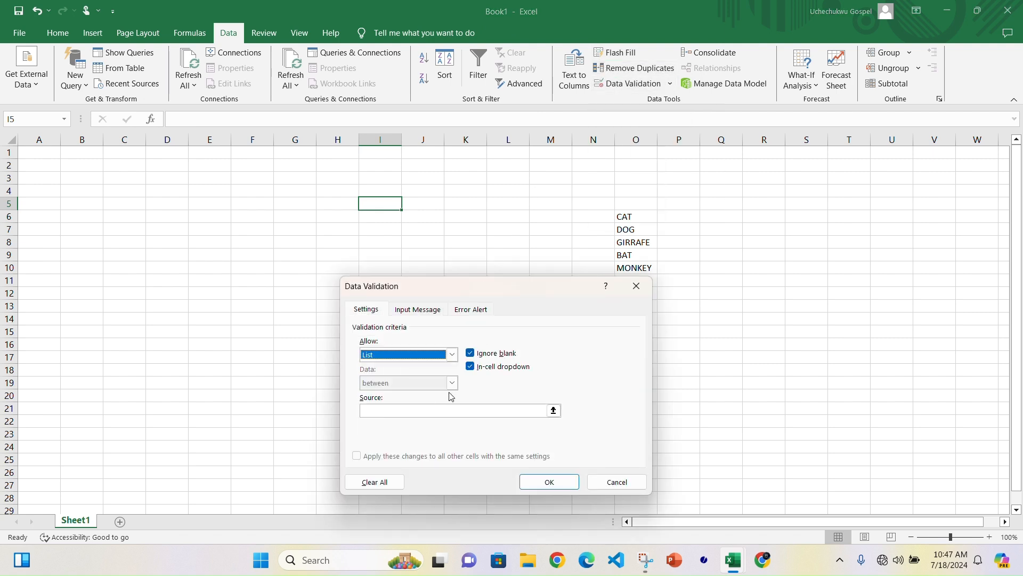
pyautogui.click(554, 411)
pyautogui.moveTo(618, 210); pyautogui.dragTo(634, 268)
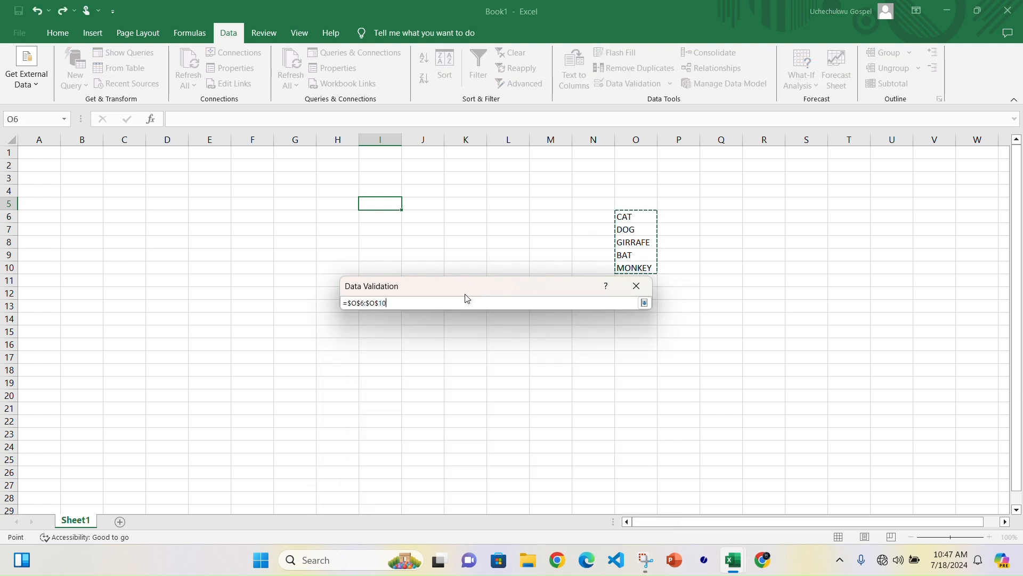
pyautogui.click(644, 303)
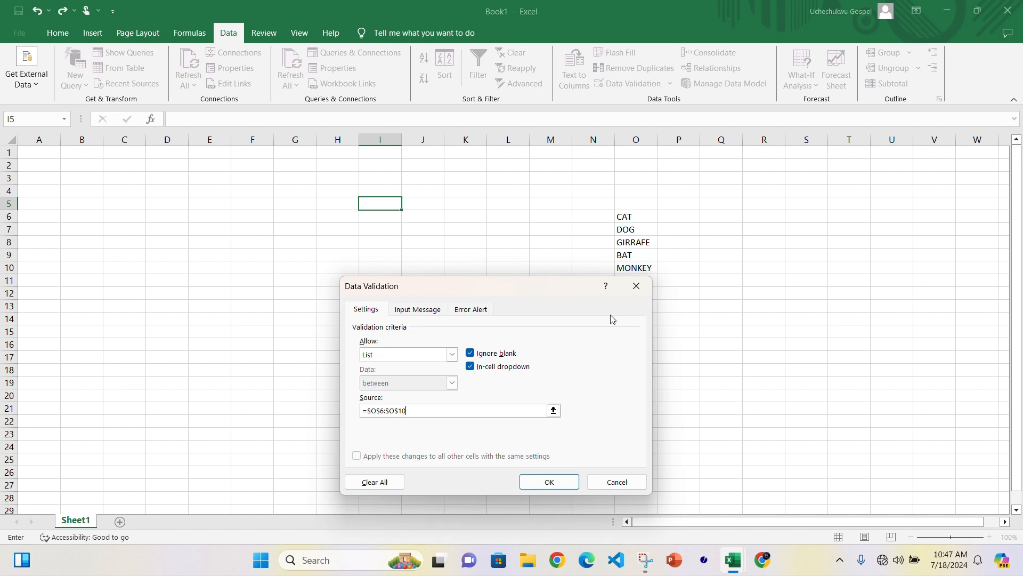
pyautogui.click(544, 482)
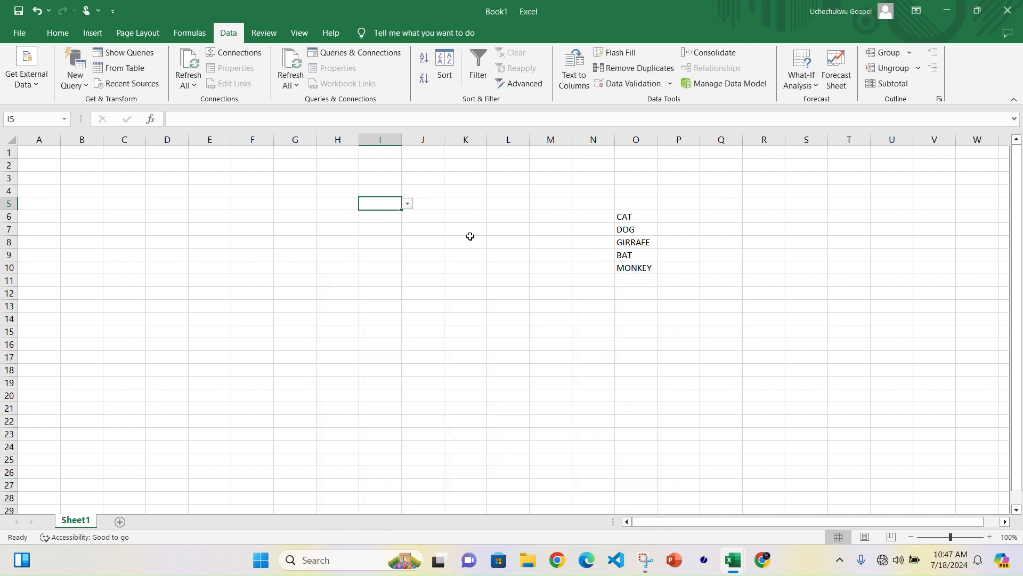
# Replace DOG with LION in cell O7 and check the drop-down options in I5 before and after the change.
pyautogui.click(408, 205)
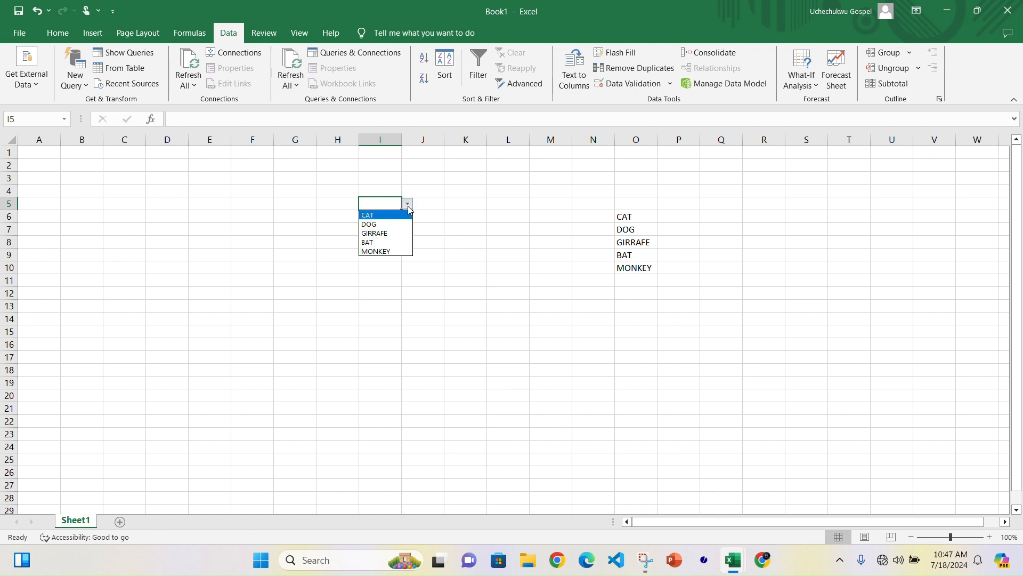
pyautogui.click(631, 233)
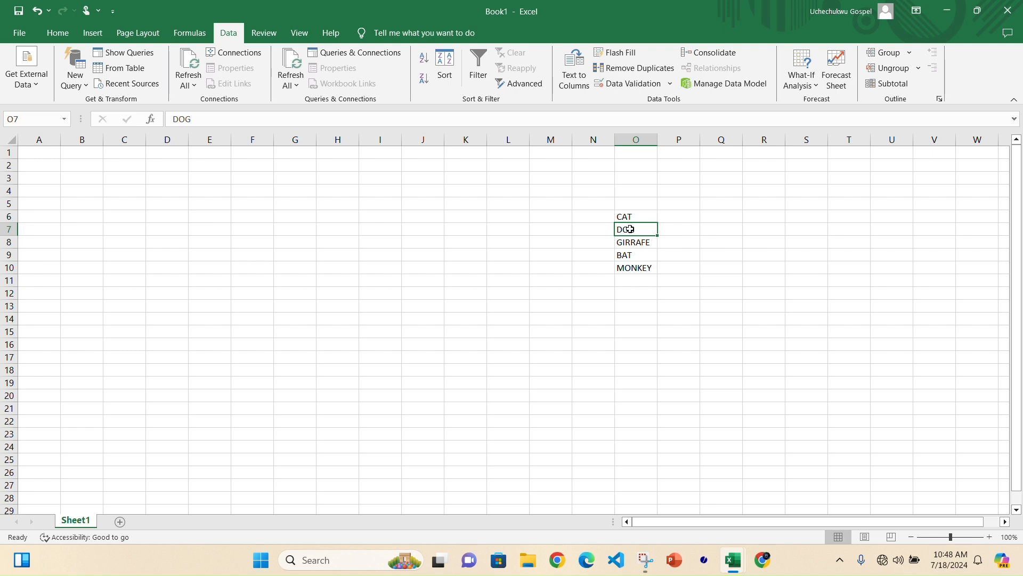
pyautogui.write('LION')
pyautogui.click(381, 203)
pyautogui.click(408, 203)
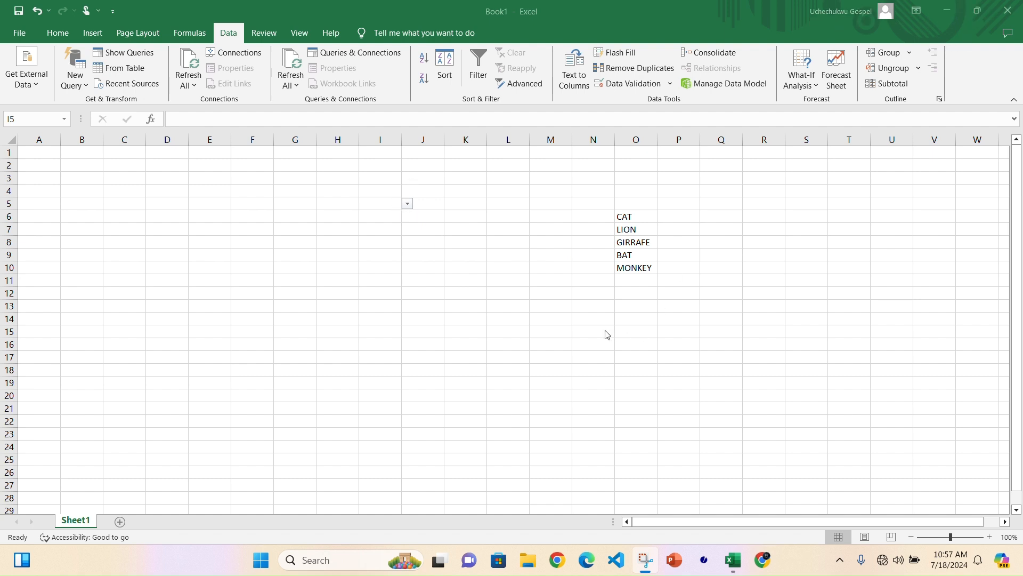
# Switch to the GOGLOW HUB - TUTORIAL workbook and look through its dated income and expenditure rows.
pyautogui.click(950, 12)
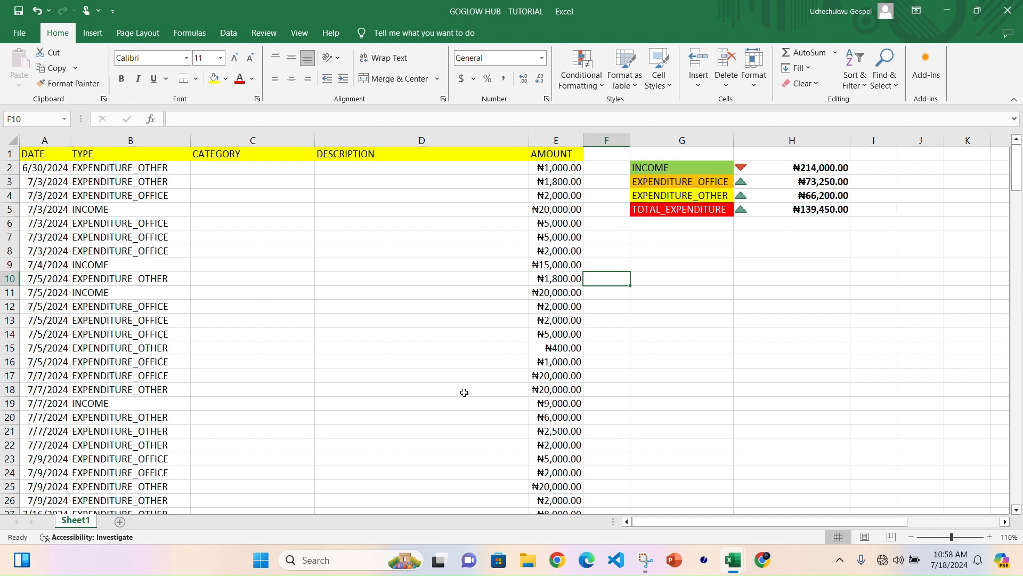
pyautogui.scroll(-5, 535, 366)
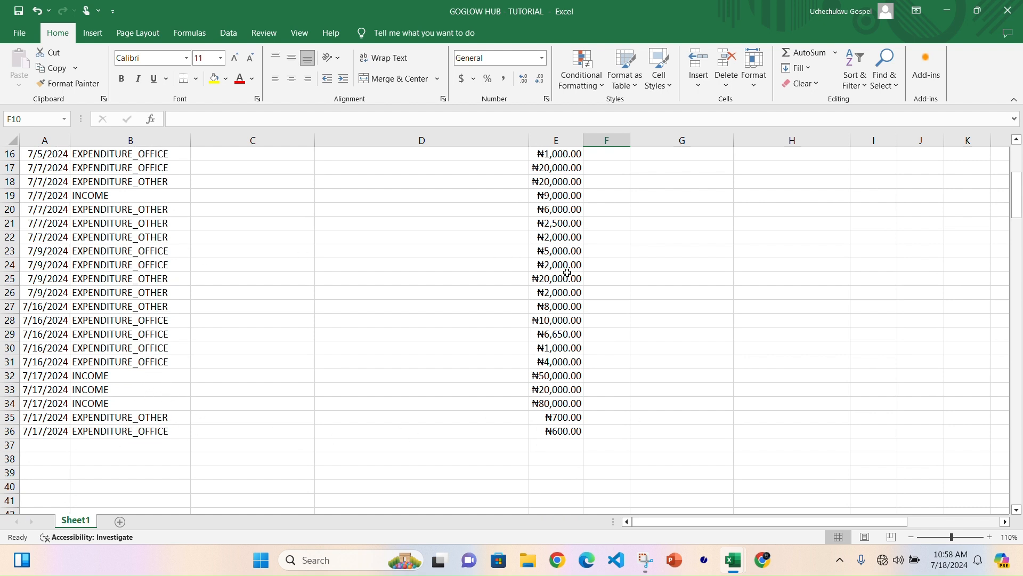
pyautogui.scroll(3, 566, 272)
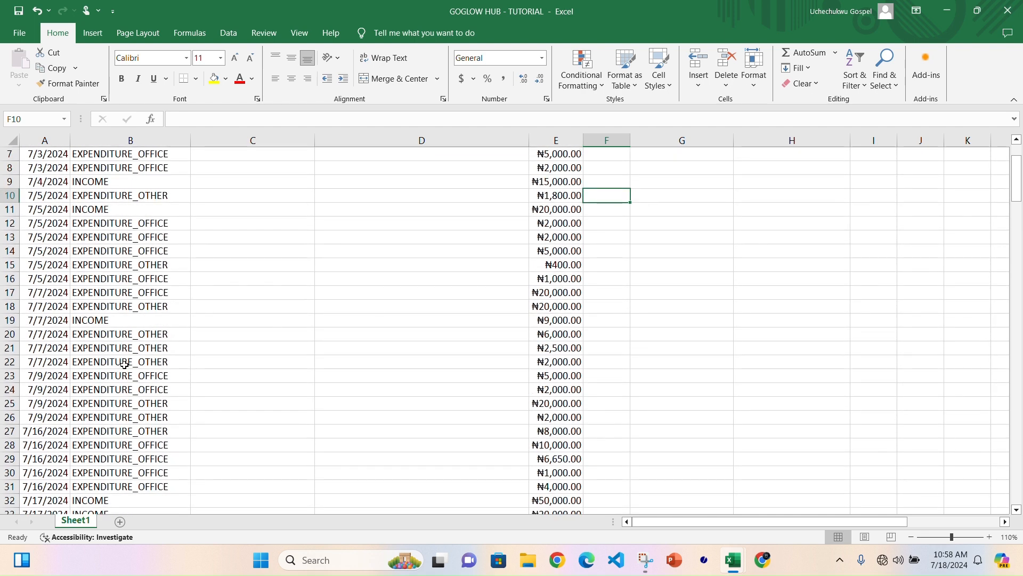
pyautogui.scroll(2, 516, 301)
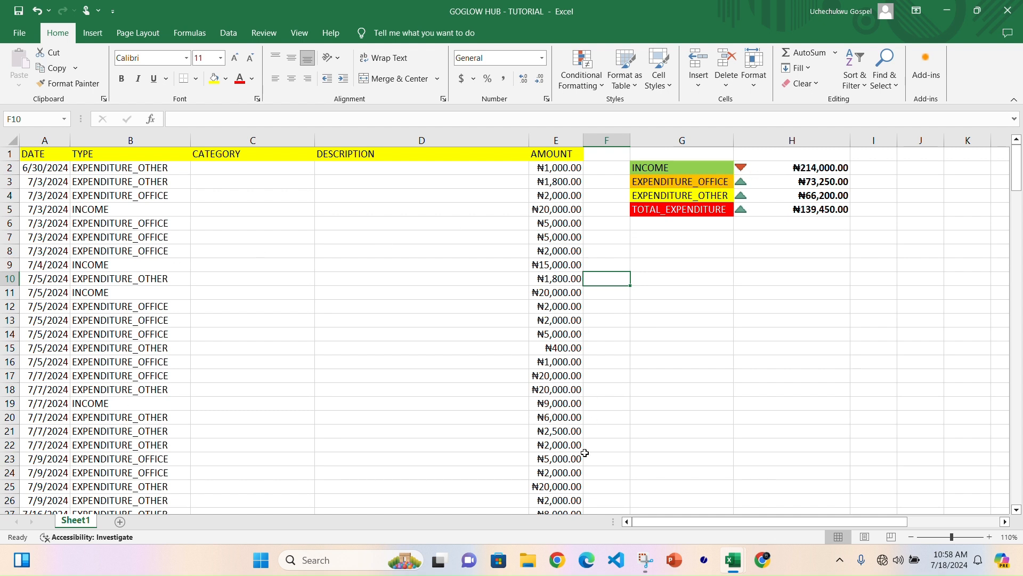
# Examine the ranges and criteria of the SUMIF formulas for INCOME in H2 and EXPENDITURE_OFFICE in H3.
pyautogui.click(776, 169)
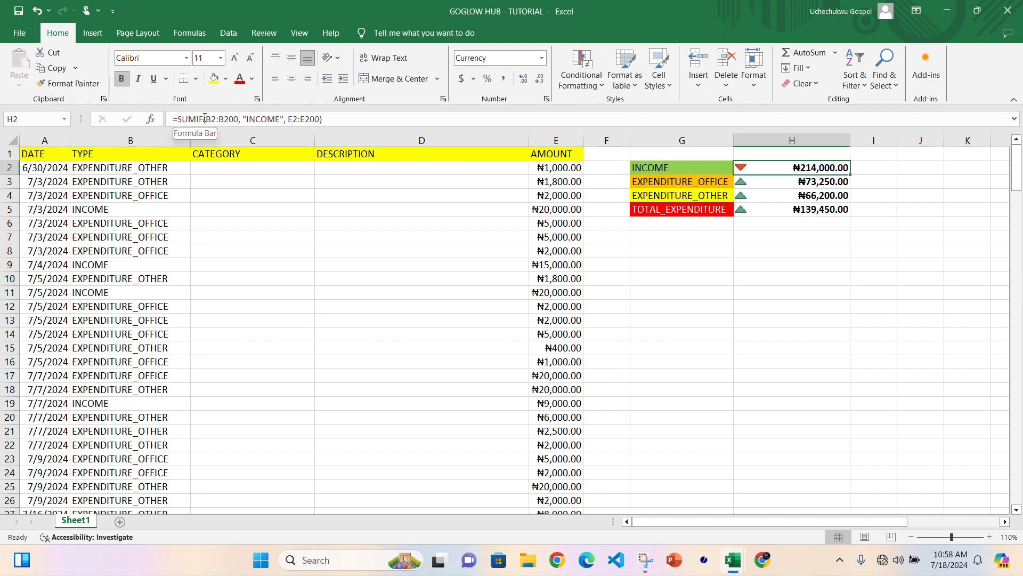
pyautogui.click(223, 119)
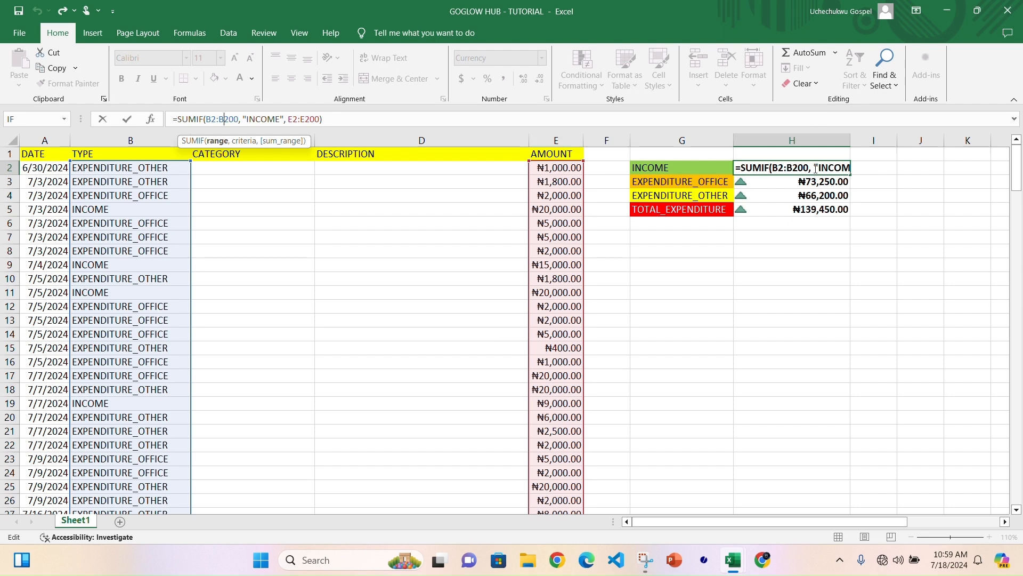
pyautogui.press('Return')
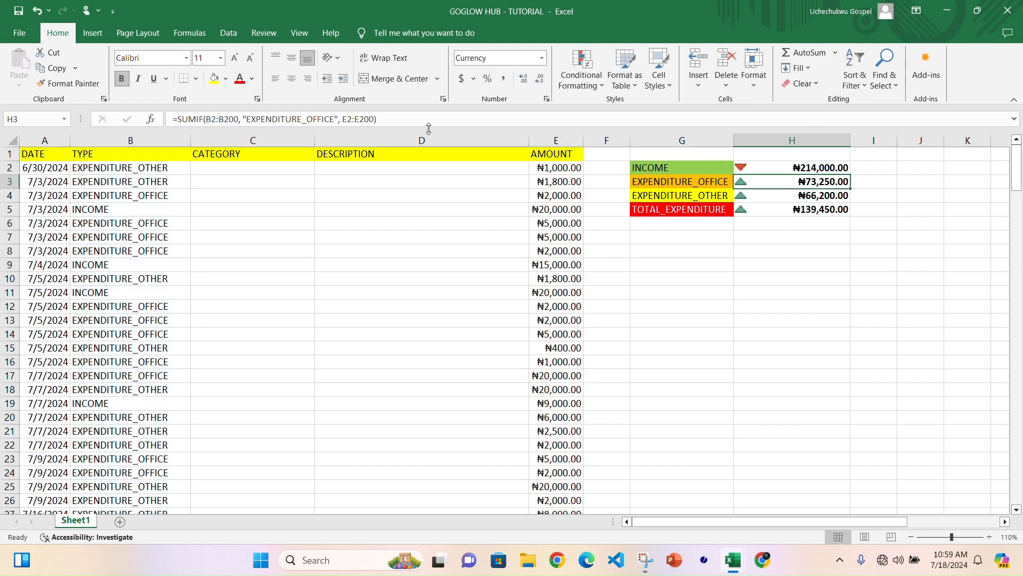
pyautogui.click(230, 120)
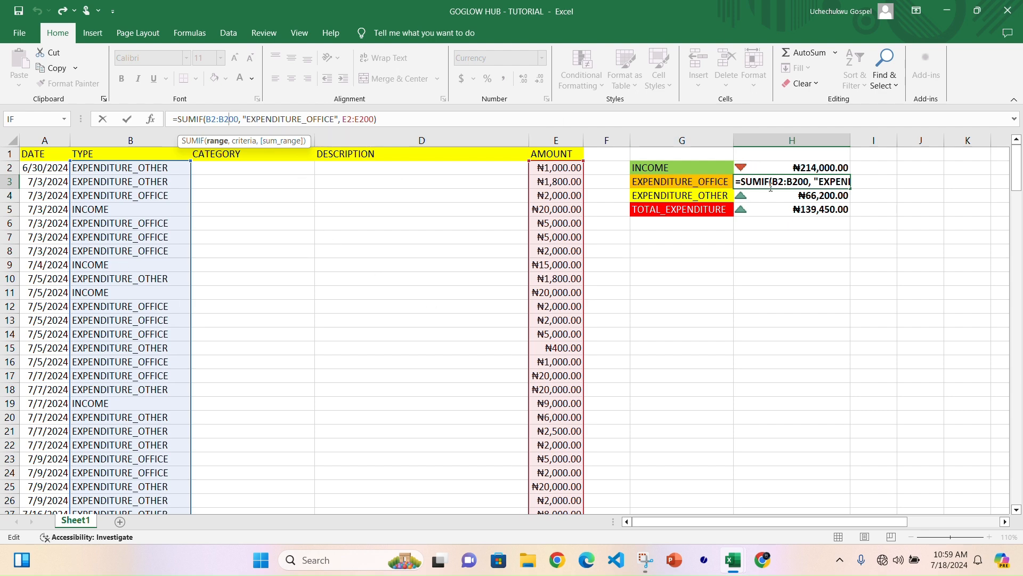
pyautogui.press('Return')
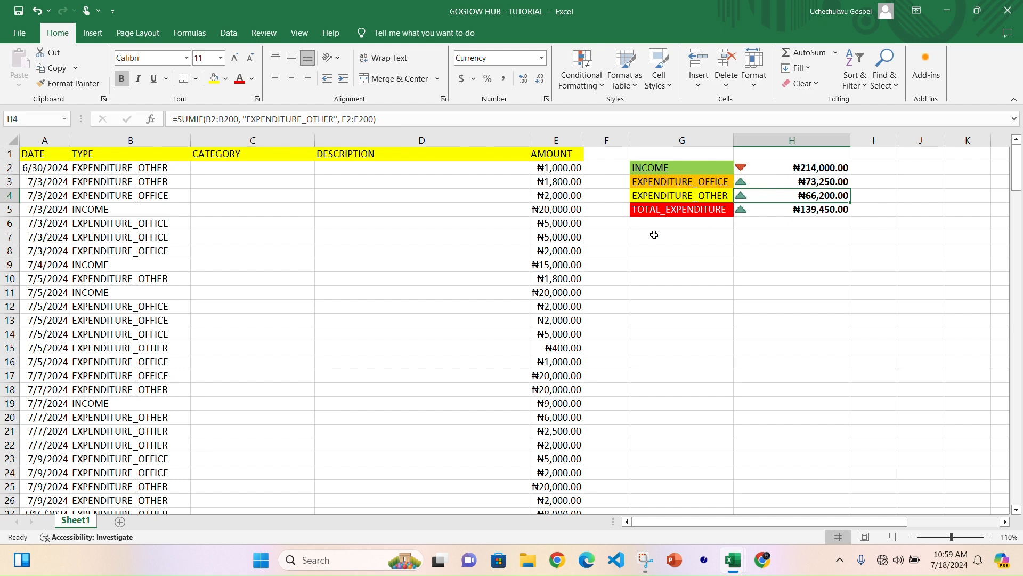
# Examine the SUMIFS formula for TOTAL_EXPENDITURE in H5 and compare it with the expenditure formulas in H3 and H4.
pyautogui.click(748, 210)
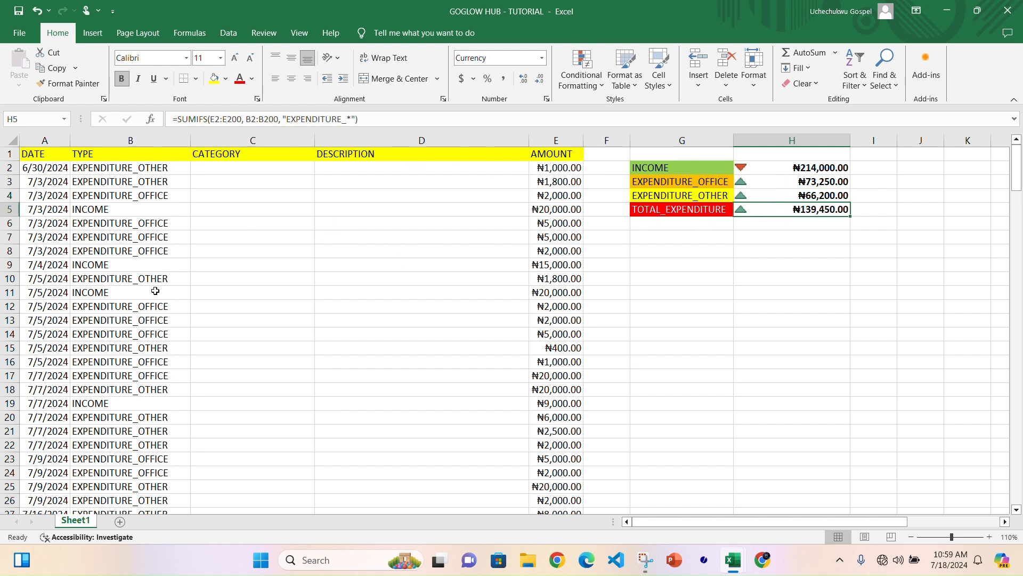
pyautogui.click(208, 119)
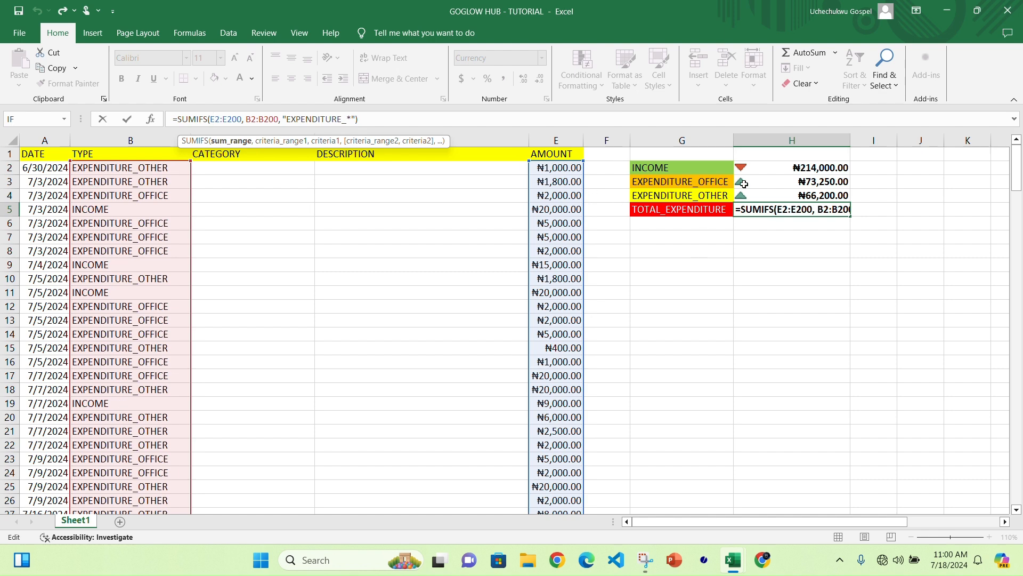
pyautogui.press('Return')
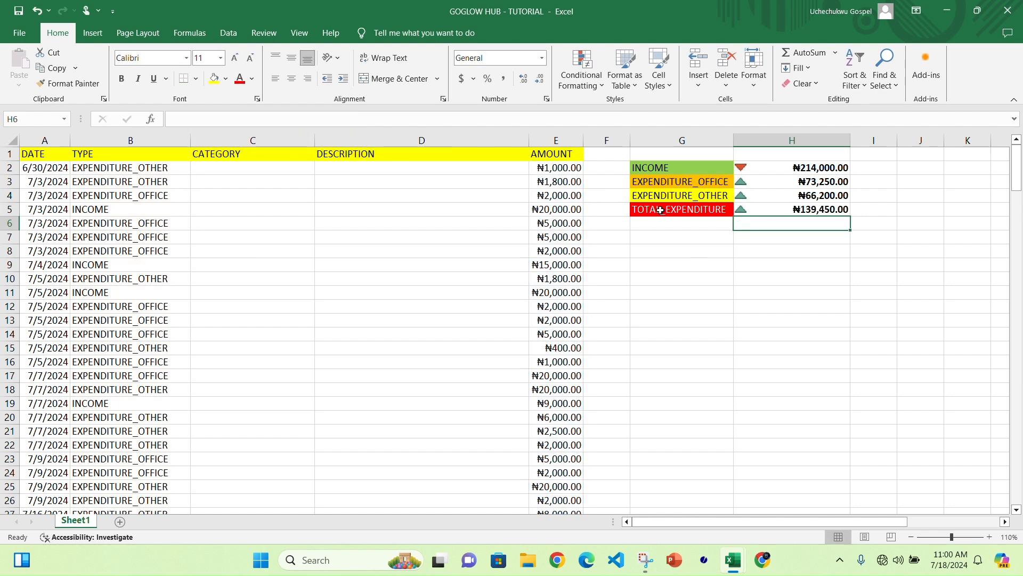
pyautogui.click(751, 183)
pyautogui.click(753, 194)
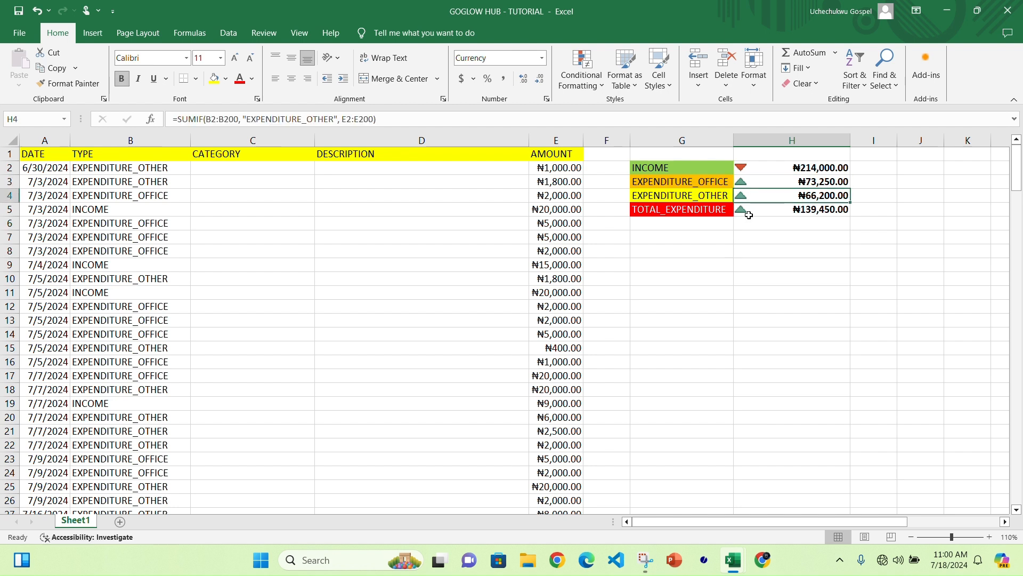
pyautogui.click(747, 210)
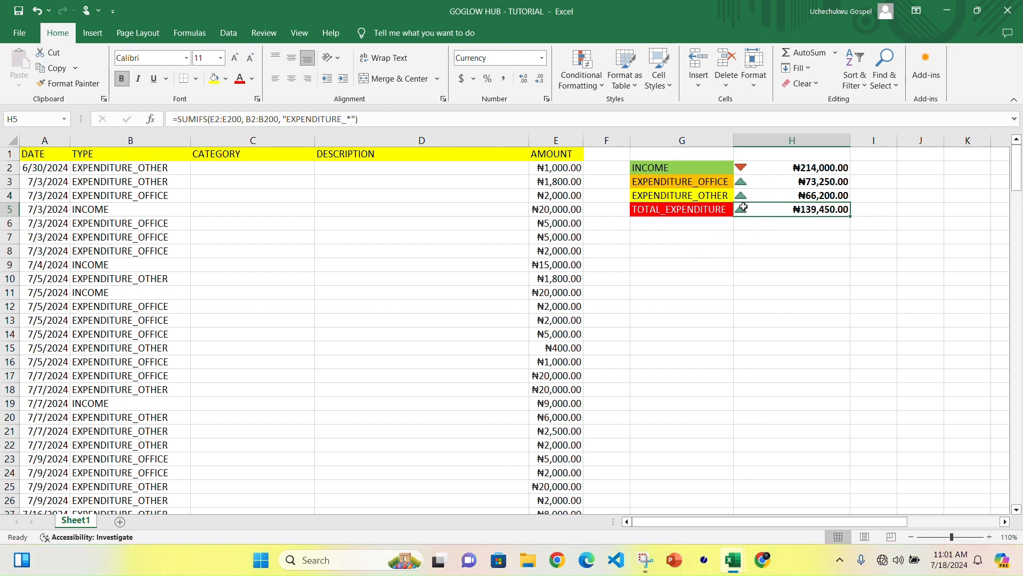
# Add an entry in row 37 with the date 7/18/2024, type EXPENDITURE_OFFICE and amount 500000.
pyautogui.scroll(-6, 73, 405)
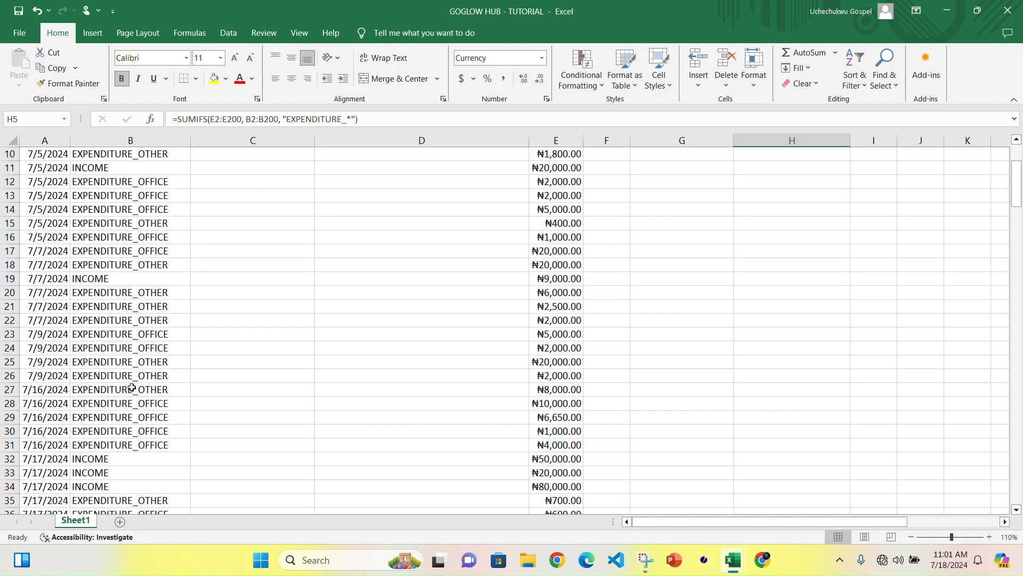
pyautogui.click(46, 401)
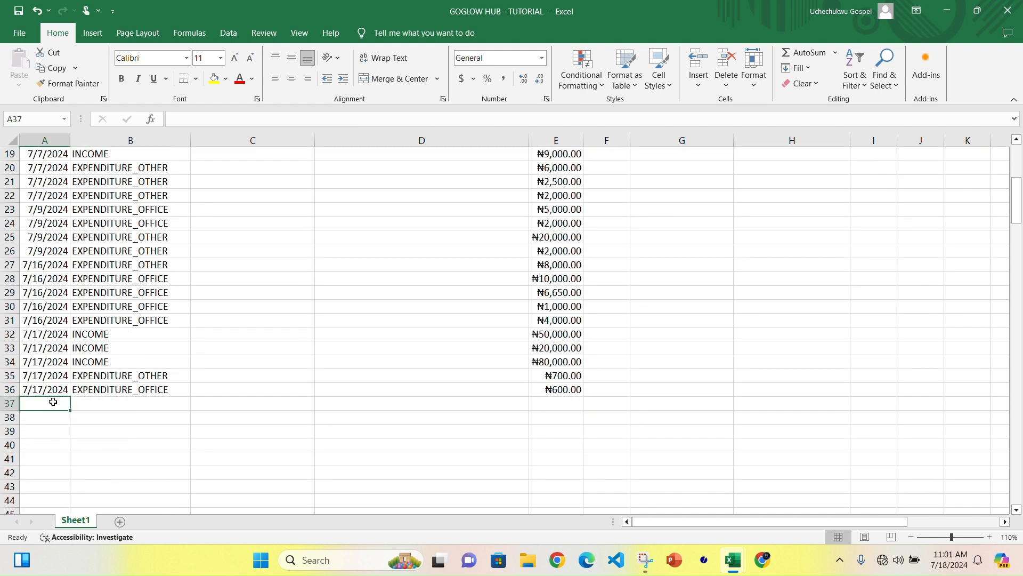
pyautogui.hotkey('ctrl', ';')
pyautogui.click(107, 404)
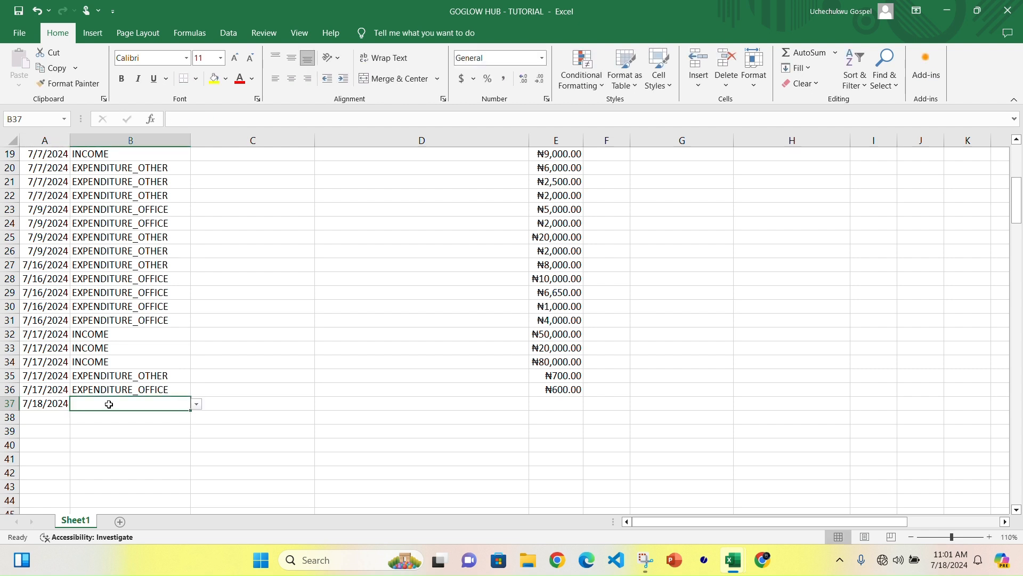
pyautogui.click(196, 403)
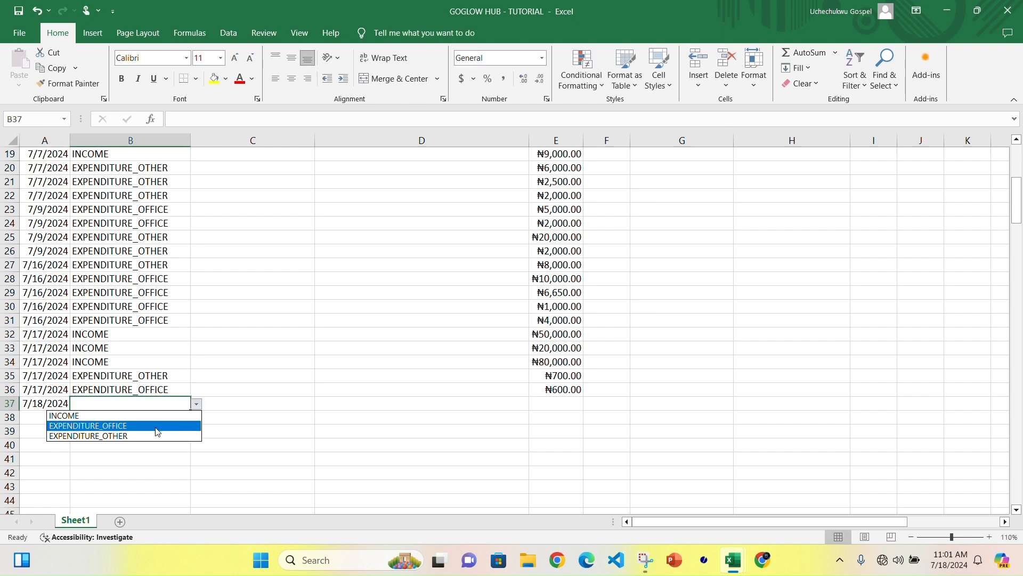
pyautogui.click(156, 430)
pyautogui.click(556, 404)
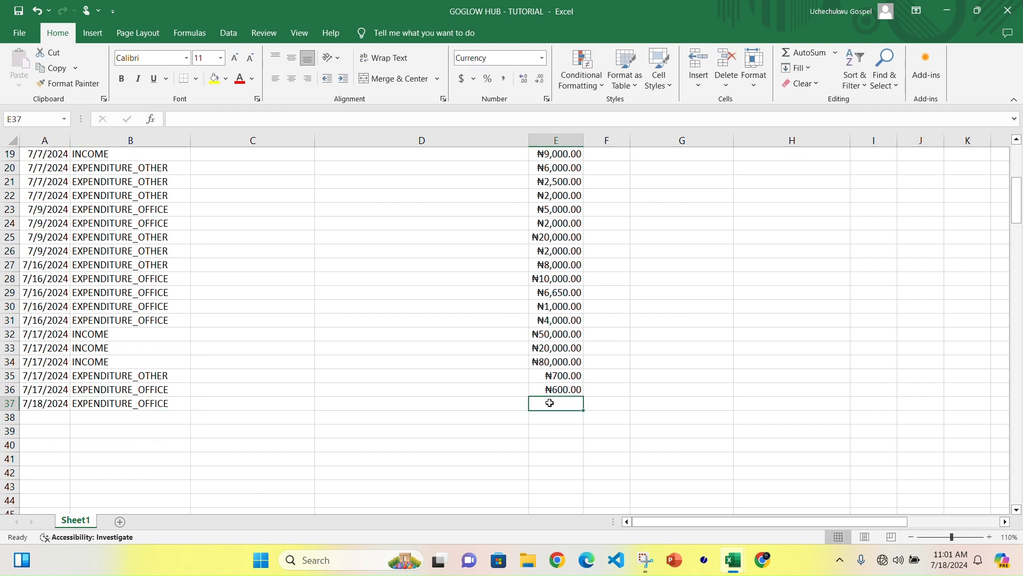
pyautogui.write('500000')
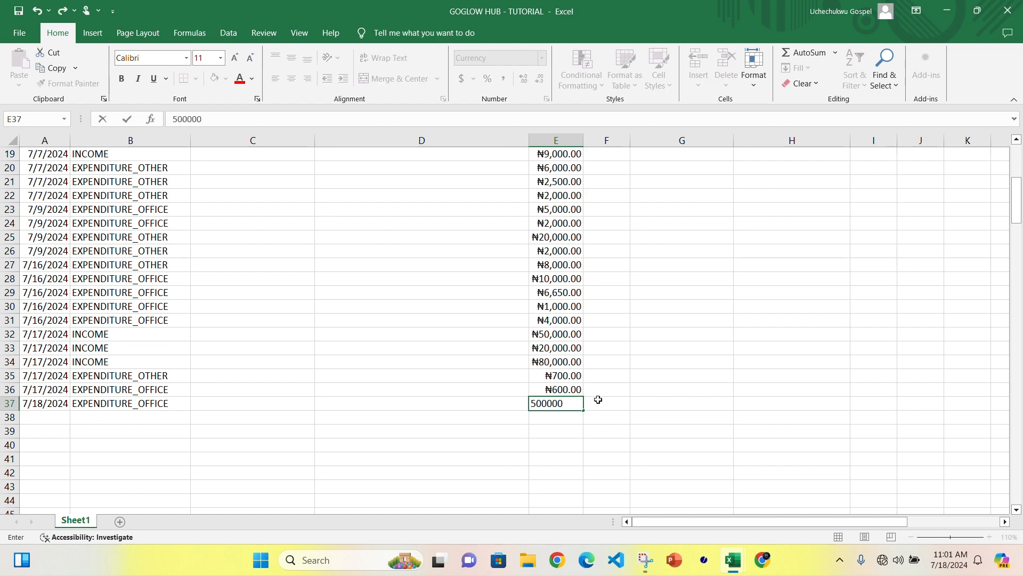
pyautogui.click(596, 404)
# Open the icon set conditional formatting rule of the TOTAL_EXPENDITURE amount in H5 for editing and examine its icon style and thresholds.
pyautogui.scroll(6, 613, 346)
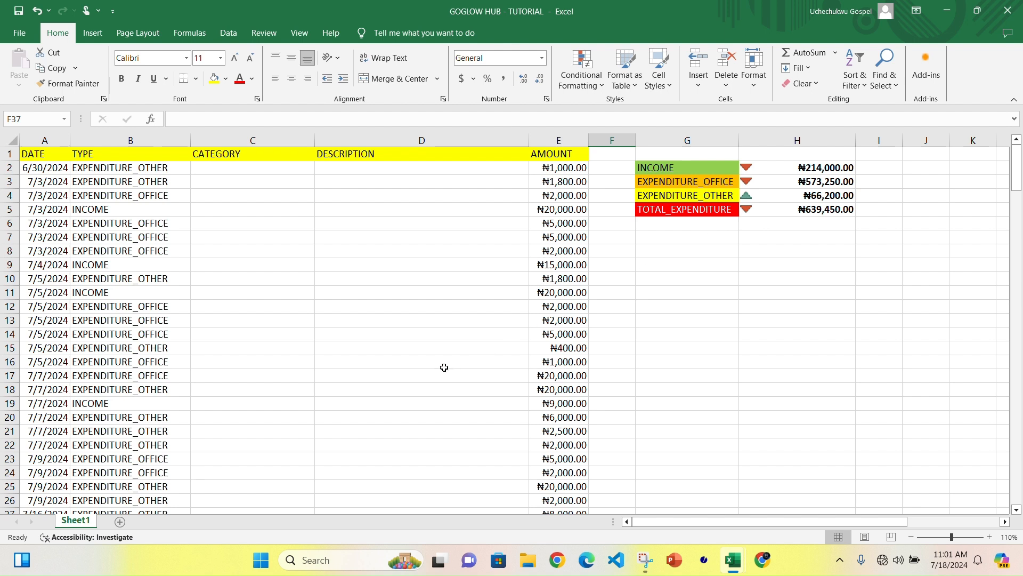
pyautogui.click(794, 210)
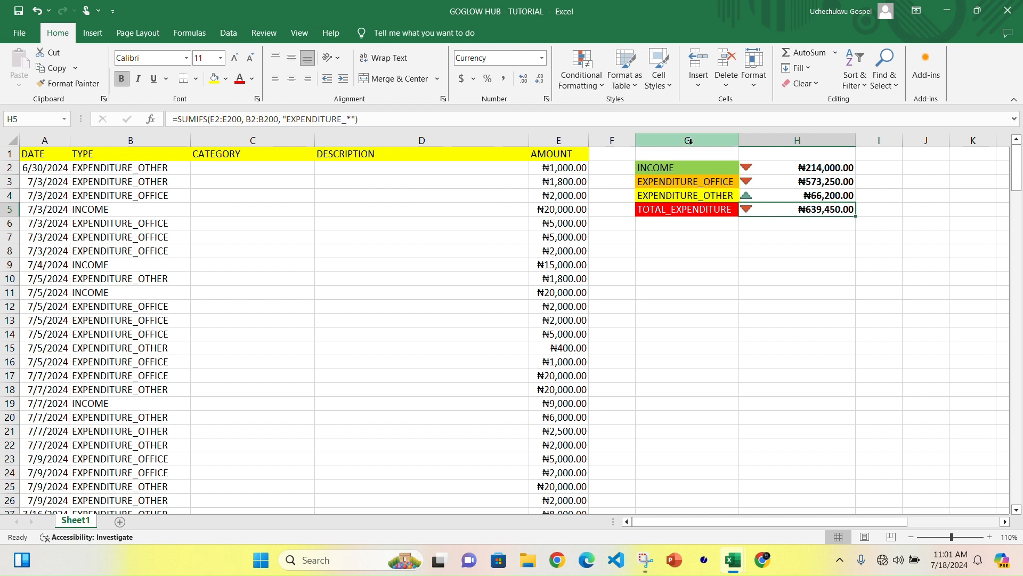
pyautogui.click(580, 72)
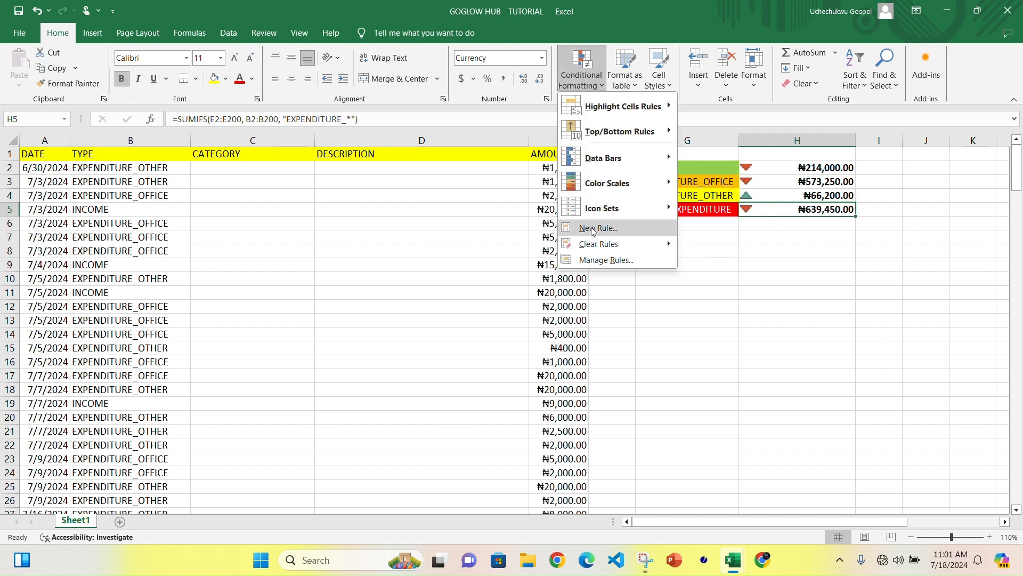
pyautogui.click(598, 261)
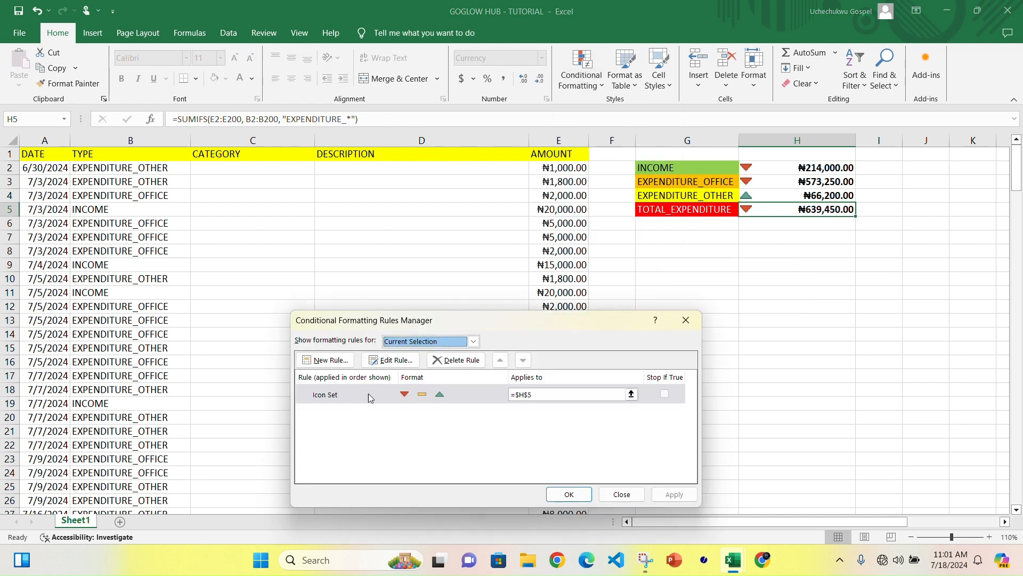
pyautogui.click(391, 360)
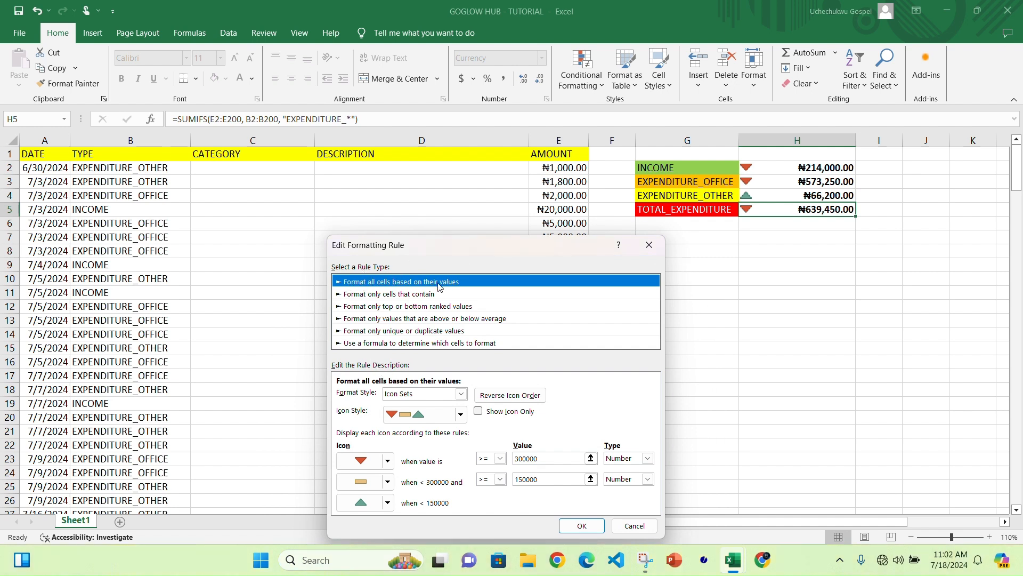
pyautogui.click(461, 415)
pyautogui.click(461, 415)
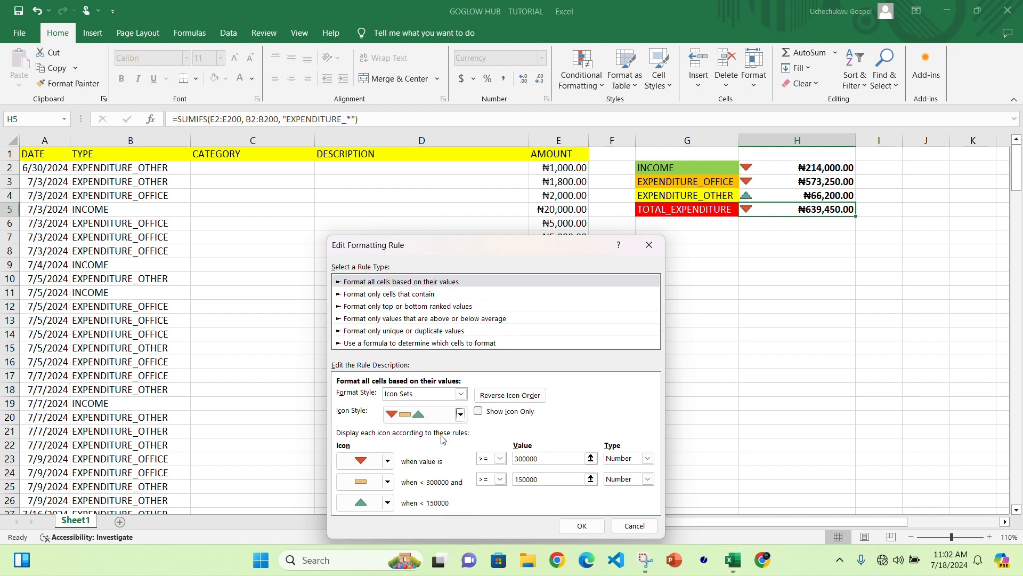